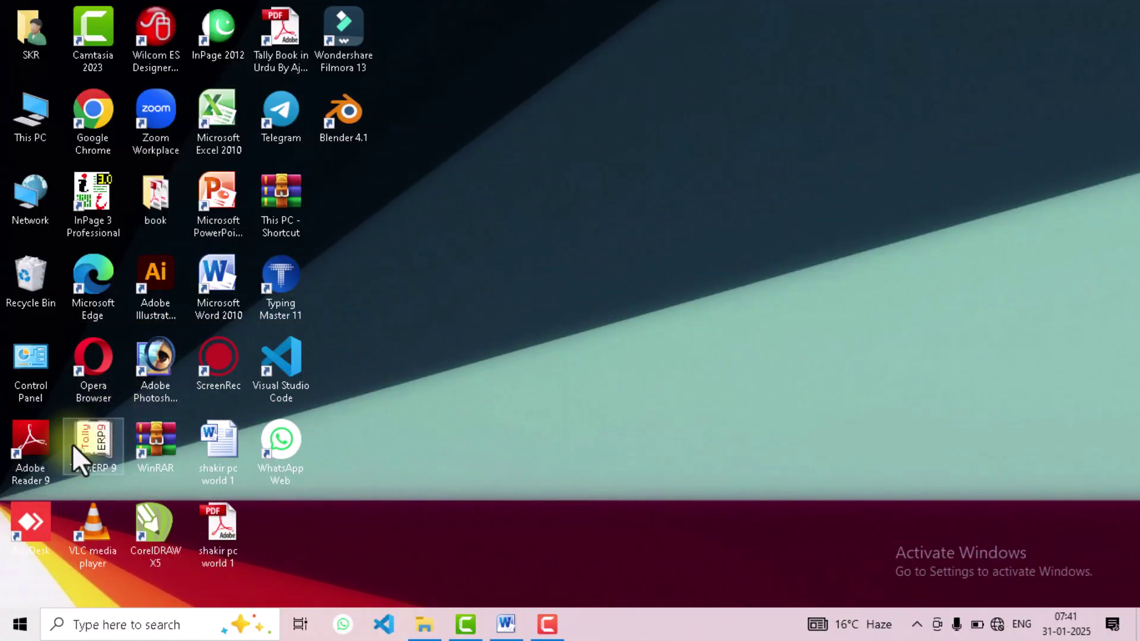
Step: Launch Tally.ERP 9, then switch to the Word document and review its Sale Goods Other Companies list
double_click(73, 444)
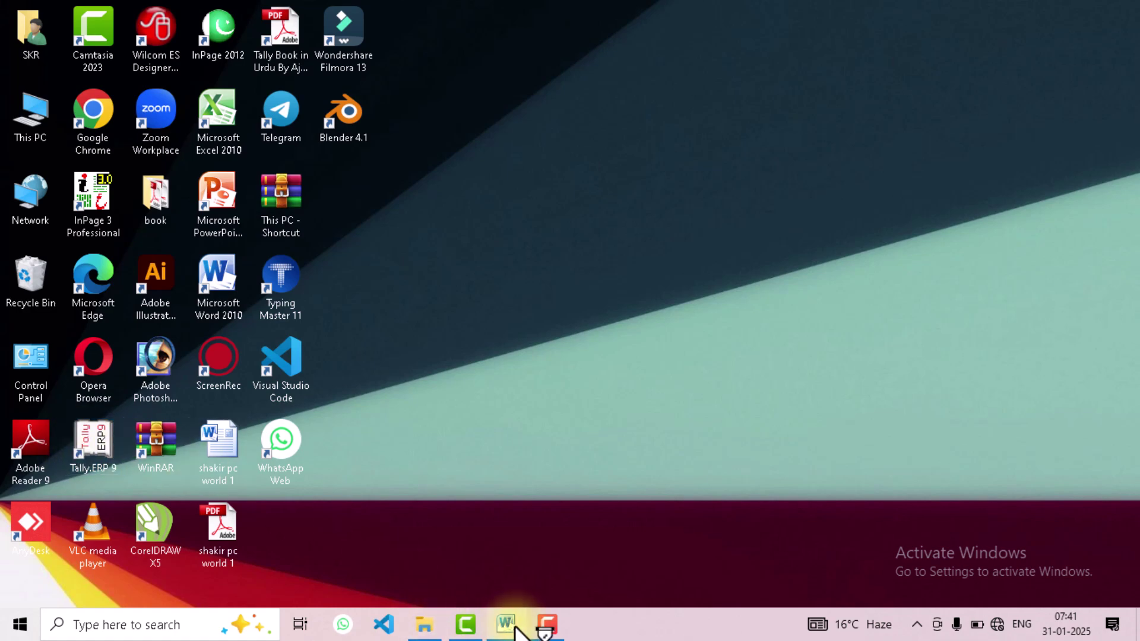
click(514, 625)
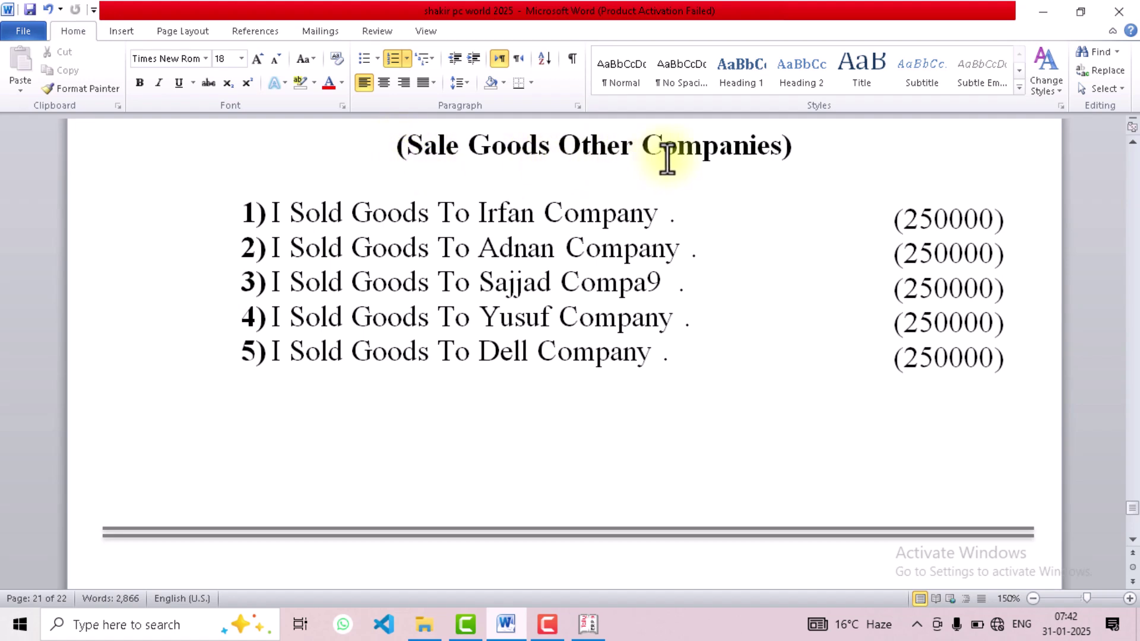
click(482, 226)
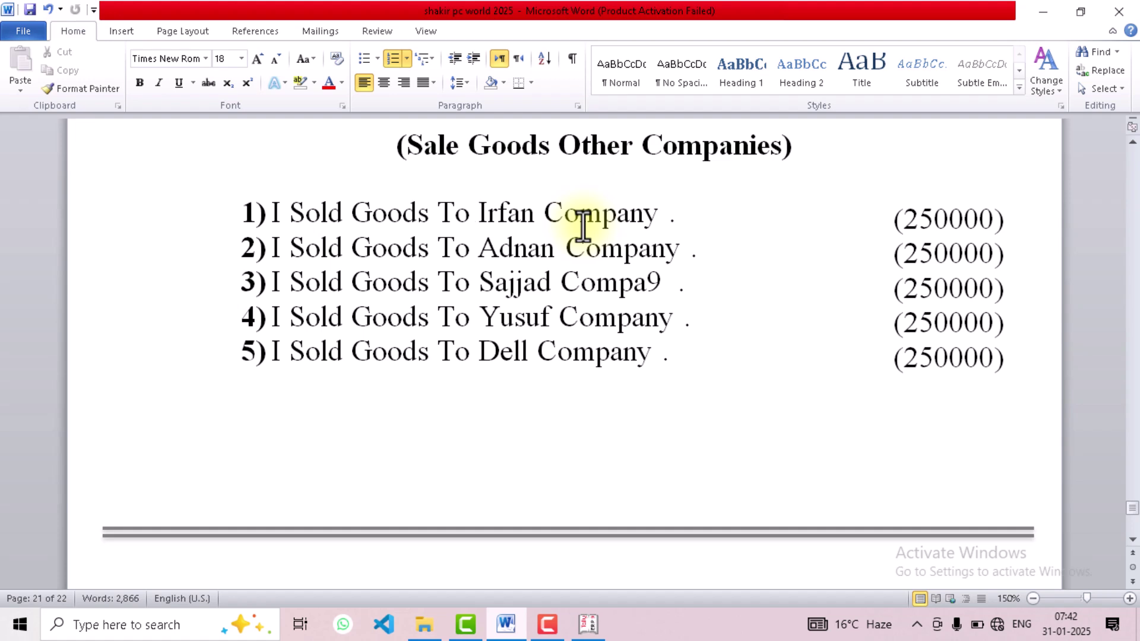
click(314, 218)
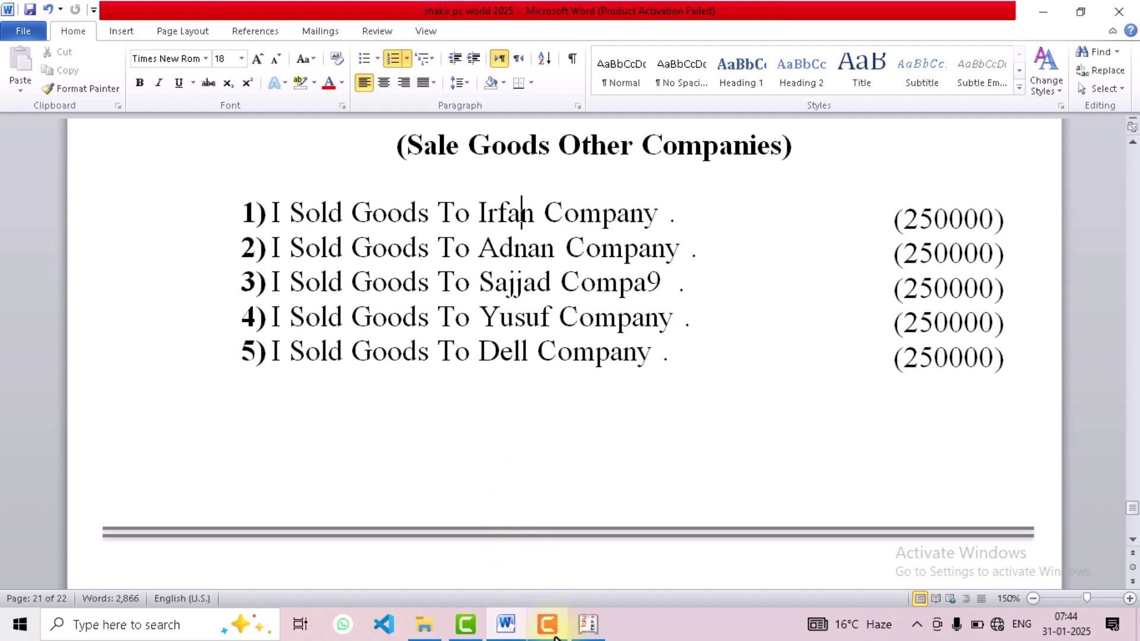
Step: Switch to Tally.ERP 9, start it in Educational Mode and load the company Shakir Shaikh Trading Co
click(587, 624)
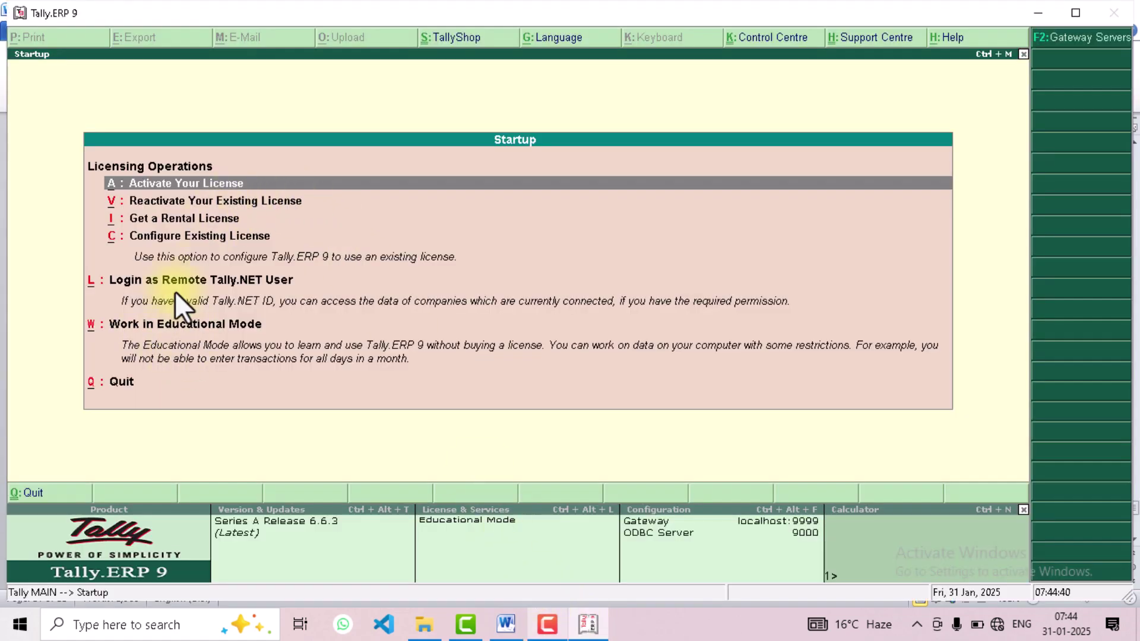
click(161, 326)
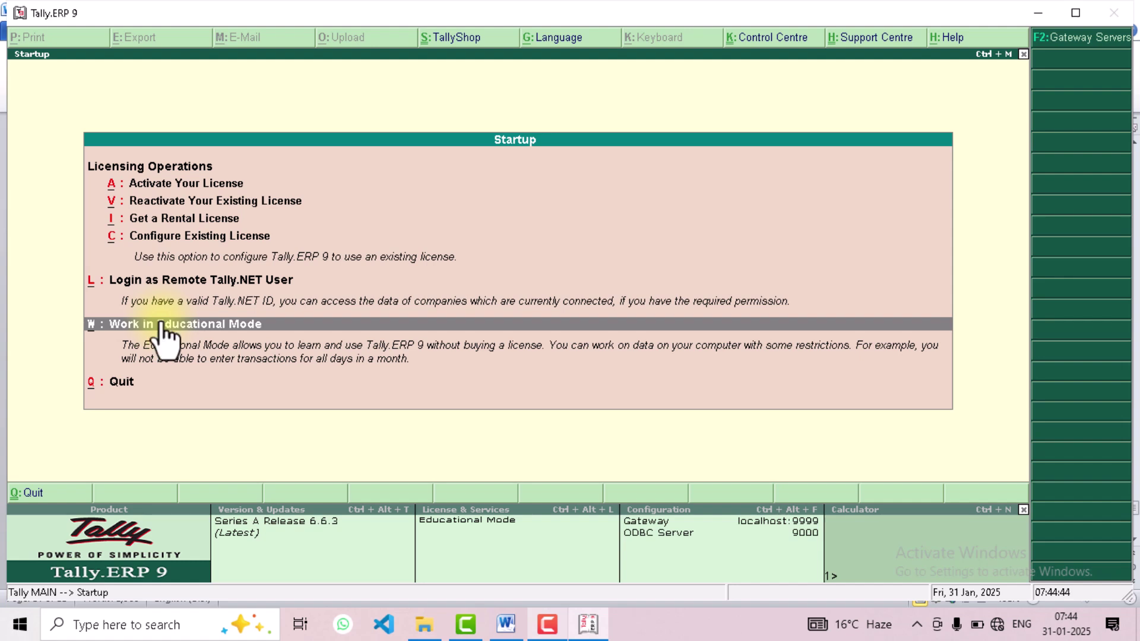
click(166, 323)
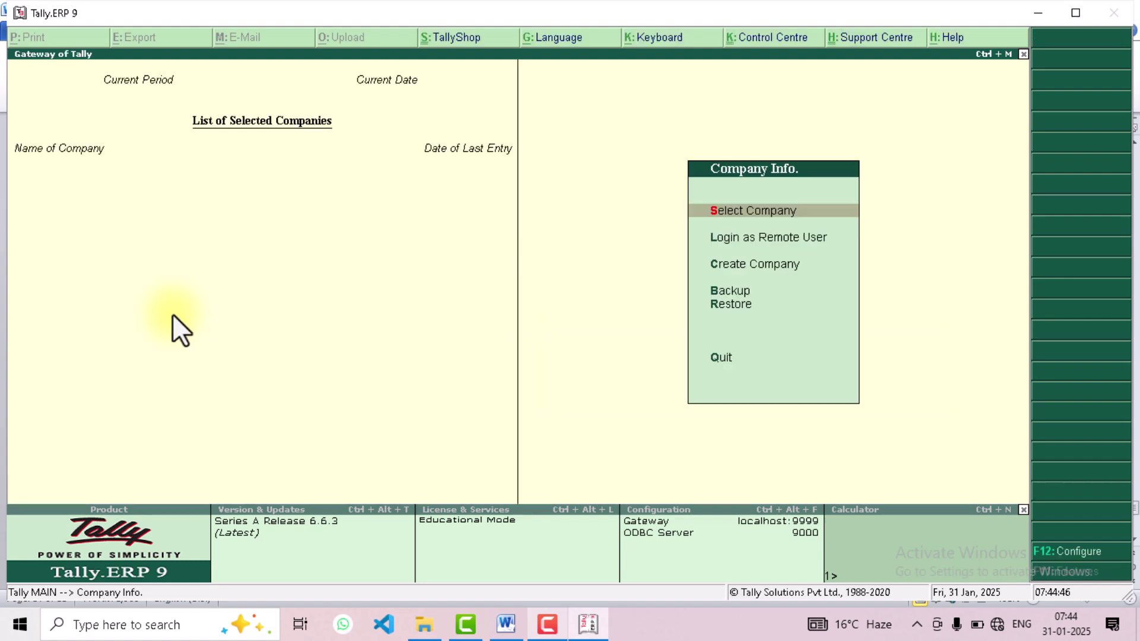
click(750, 213)
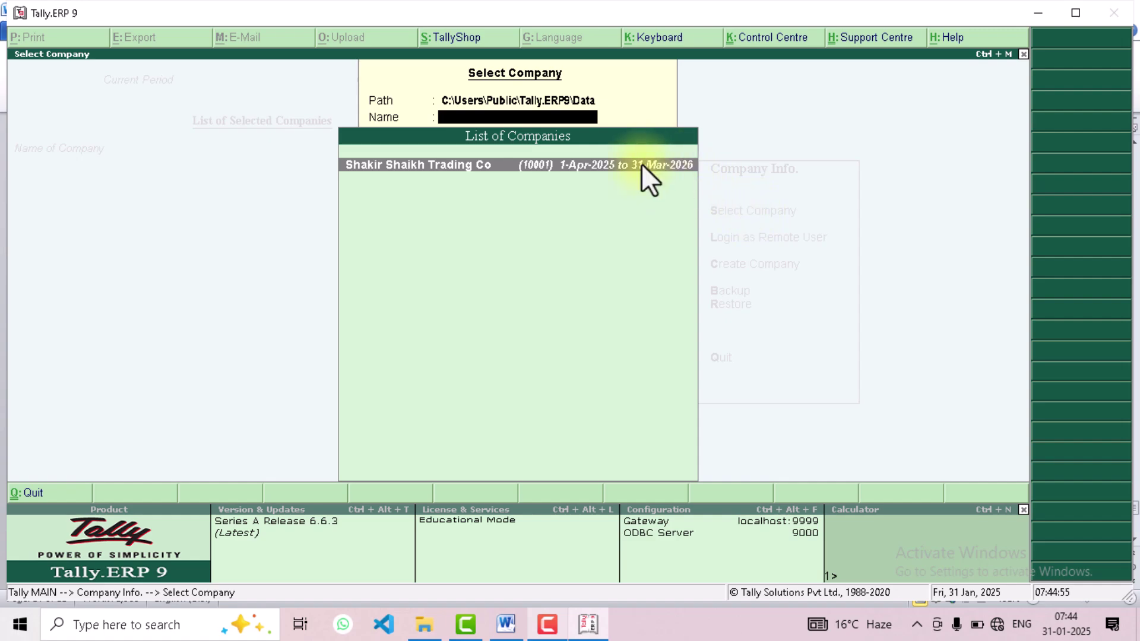
click(641, 165)
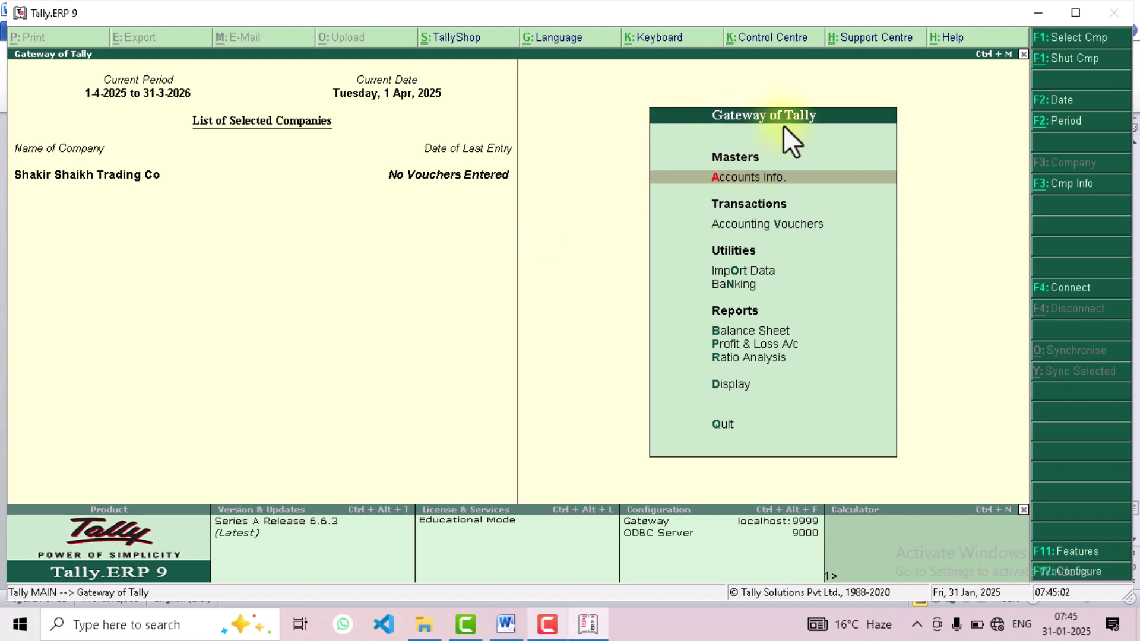
Step: Begin creating a single ledger in the accounts masters and name it Sale, without an alias
click(733, 179)
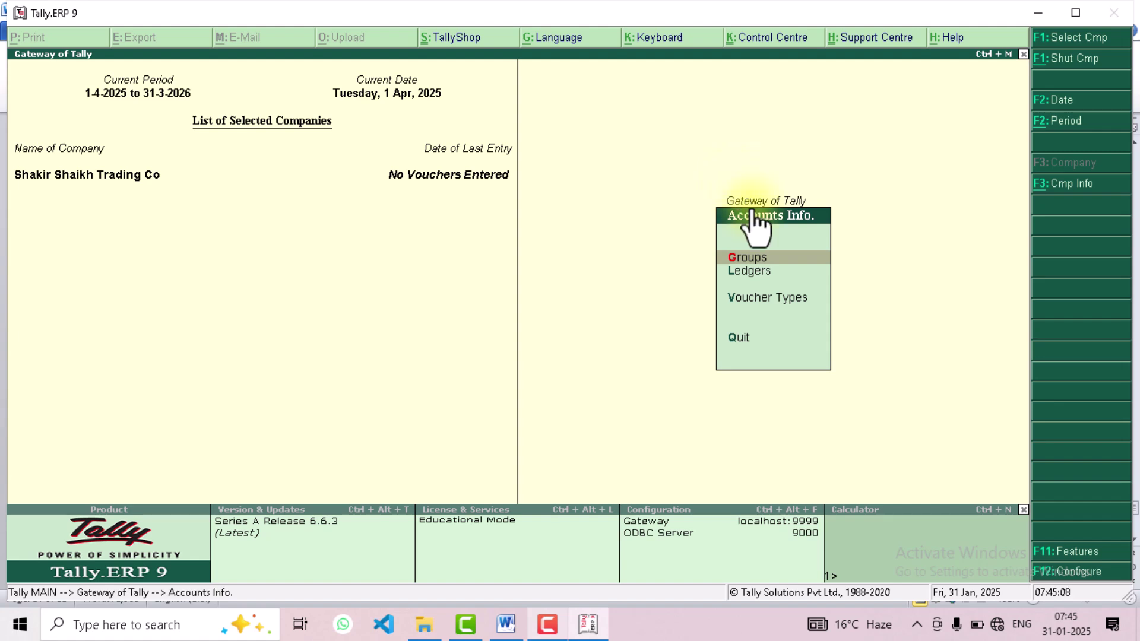
click(750, 272)
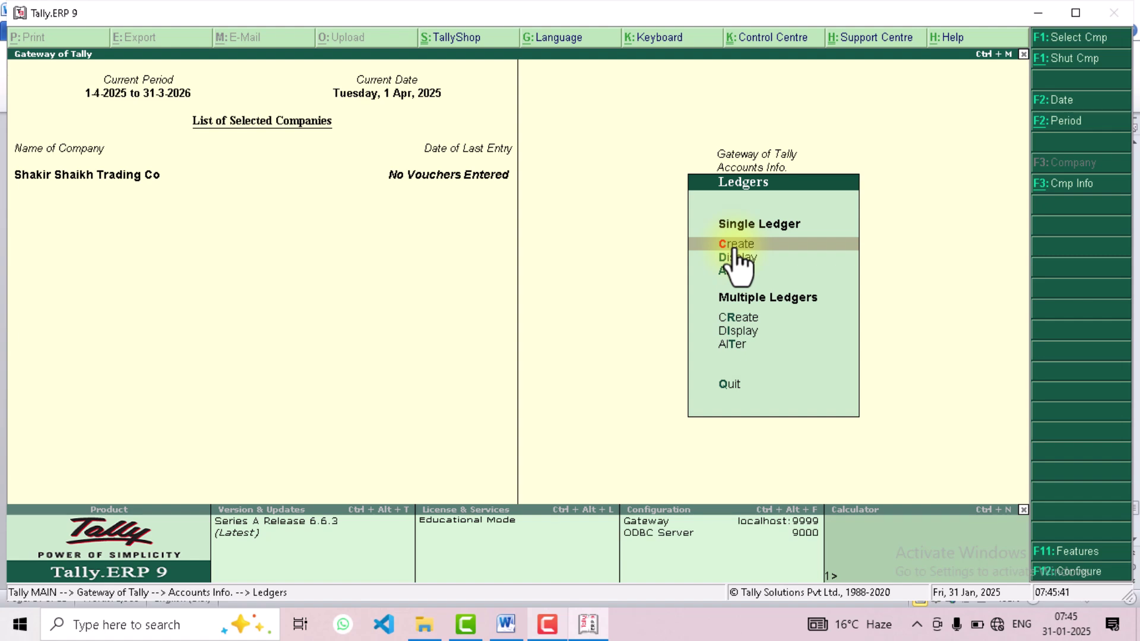
click(735, 248)
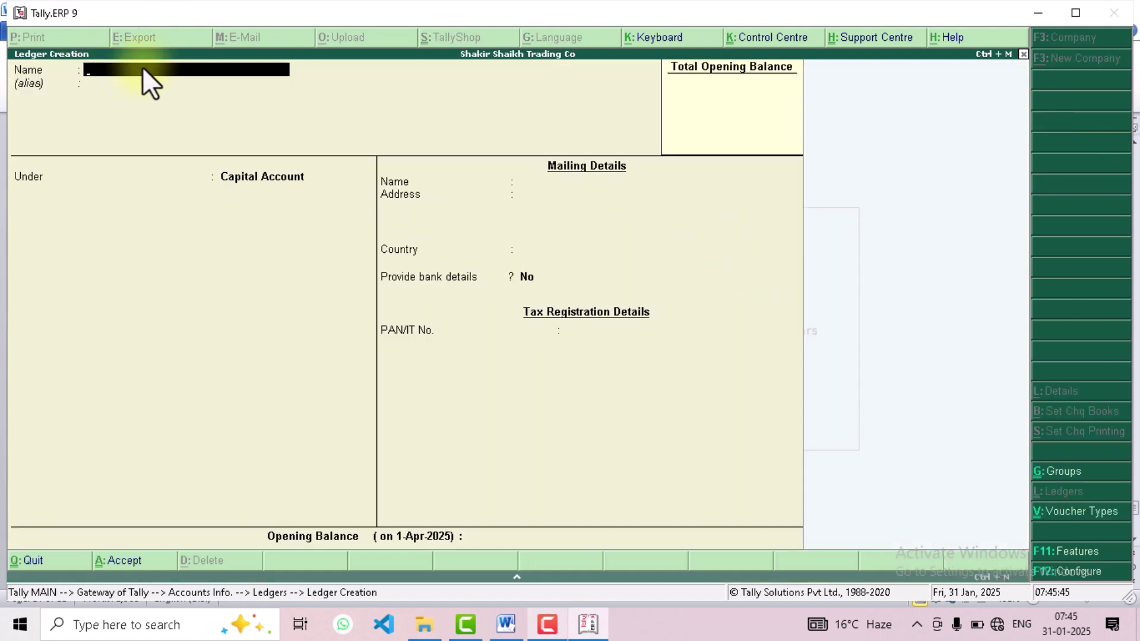
text(Sale)
key(Return)
key(Return)
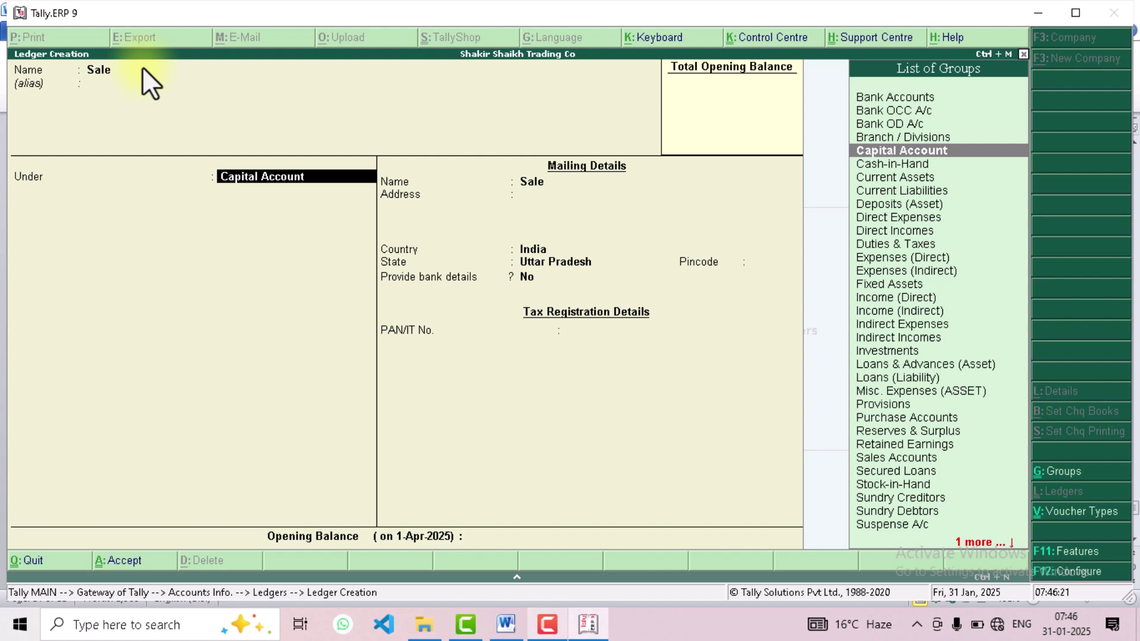
Step: Place the Sale ledger under Sales Accounts with ledger type Not Applicable and no opening balance, and save it
text(Sa)
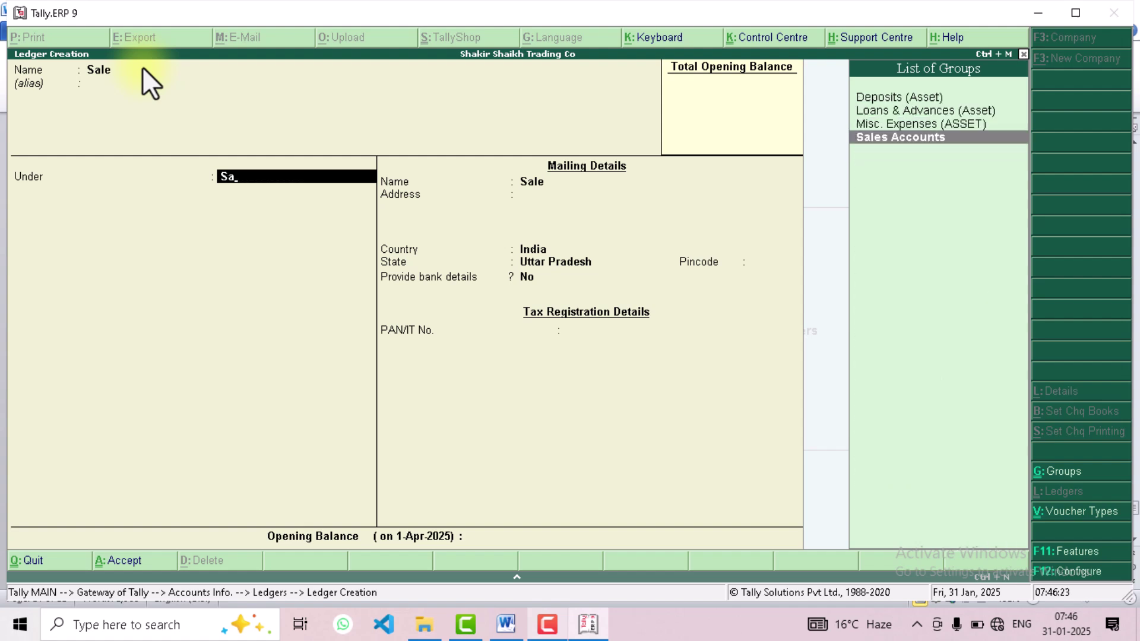
click(913, 138)
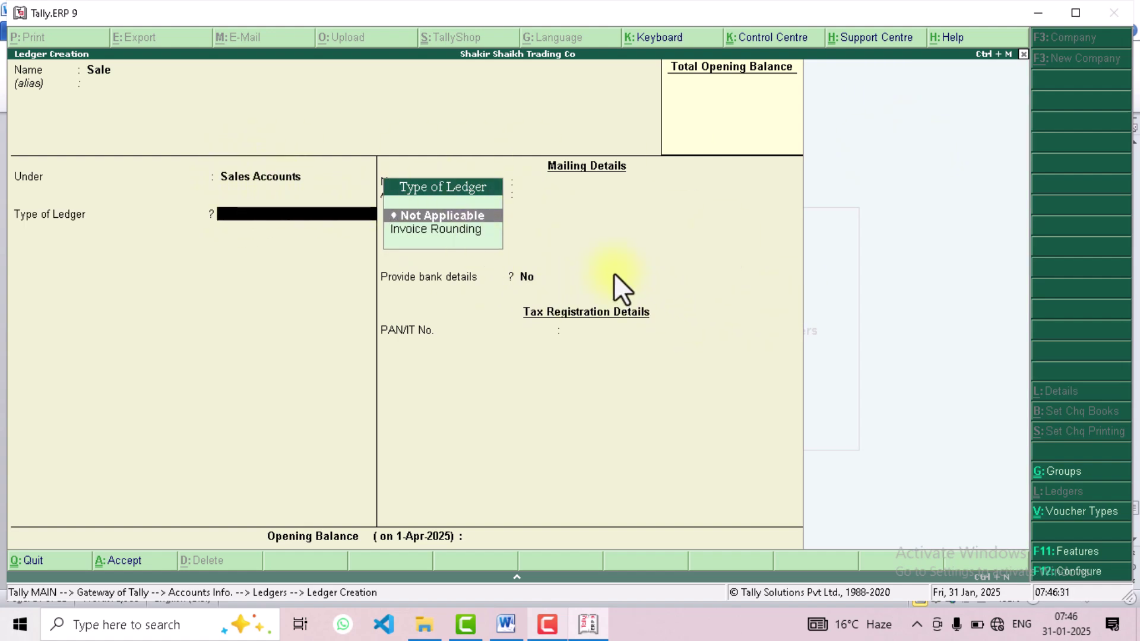
key(Return)
key(Return)
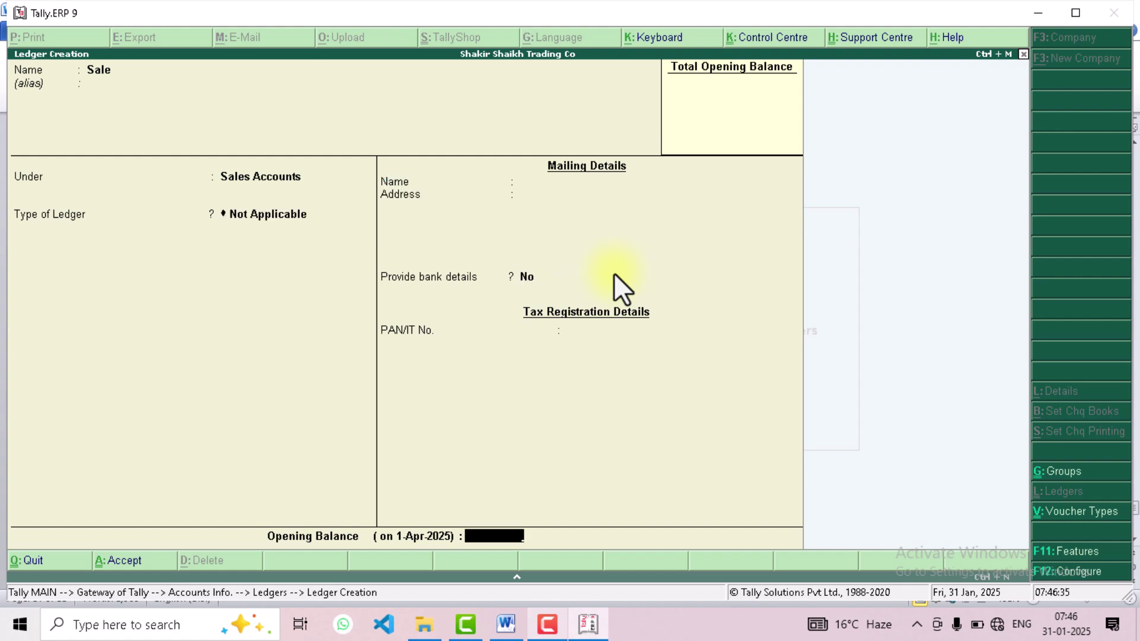
key(Return)
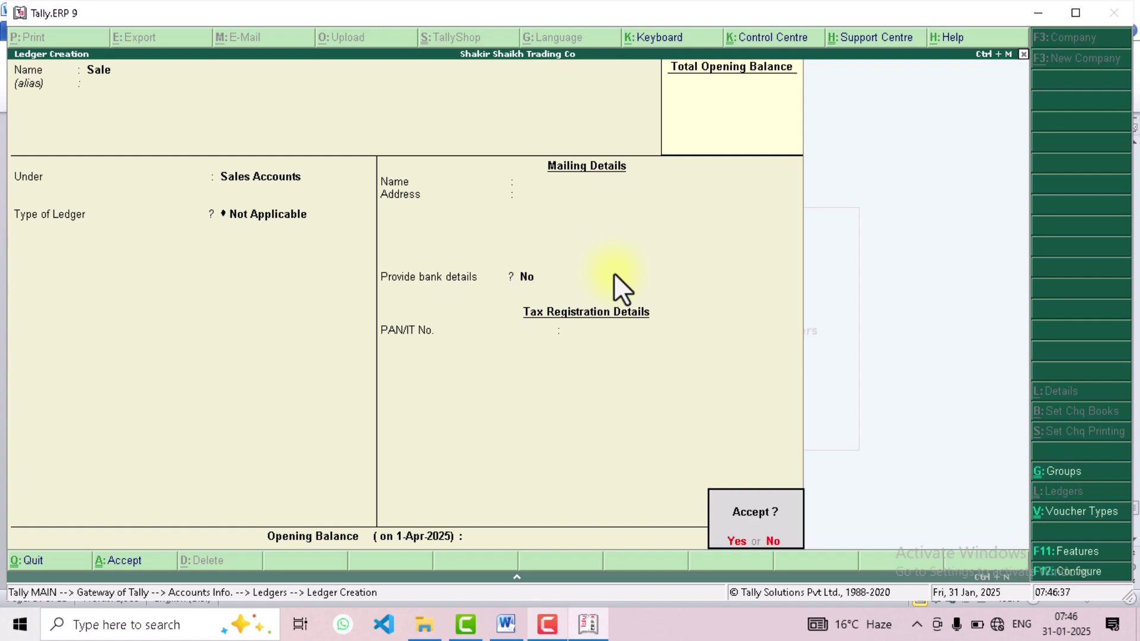
key(Return)
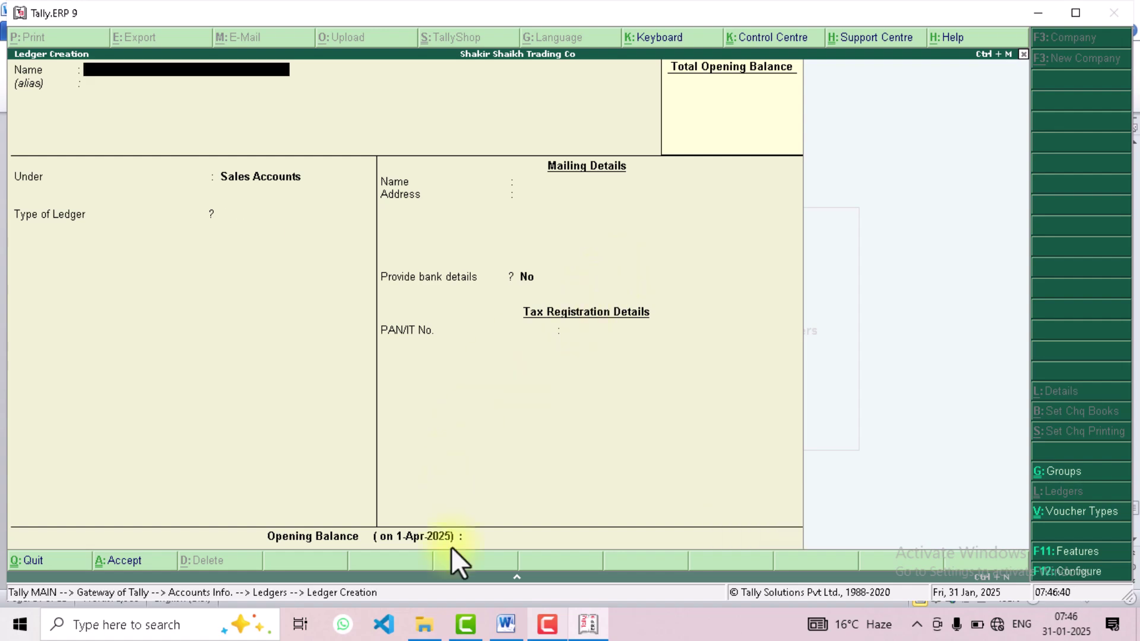
Step: Check the first buyer in the Word list and create its ledger in Tally as Irfan Com under Sundry Debtors
click(507, 626)
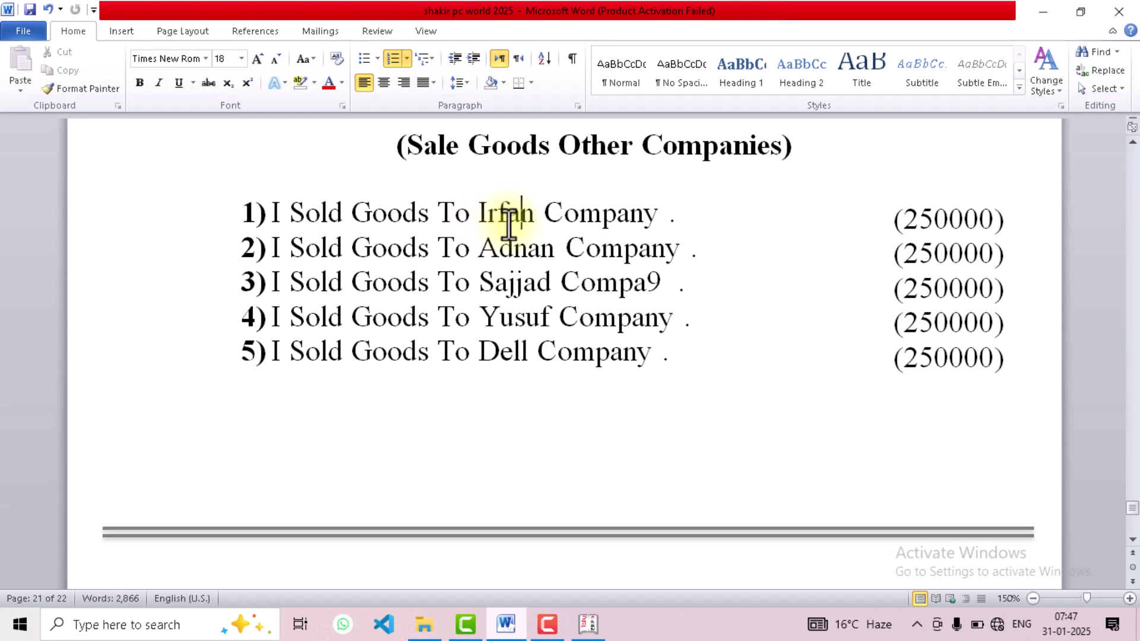
click(576, 629)
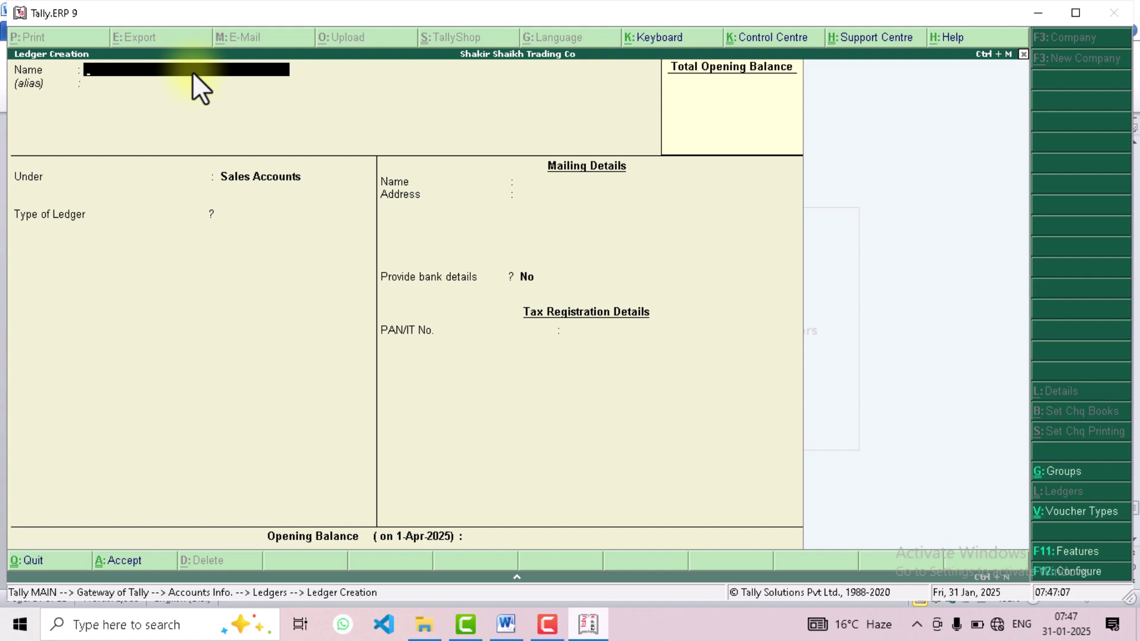
text(Irfan Com)
key(Return)
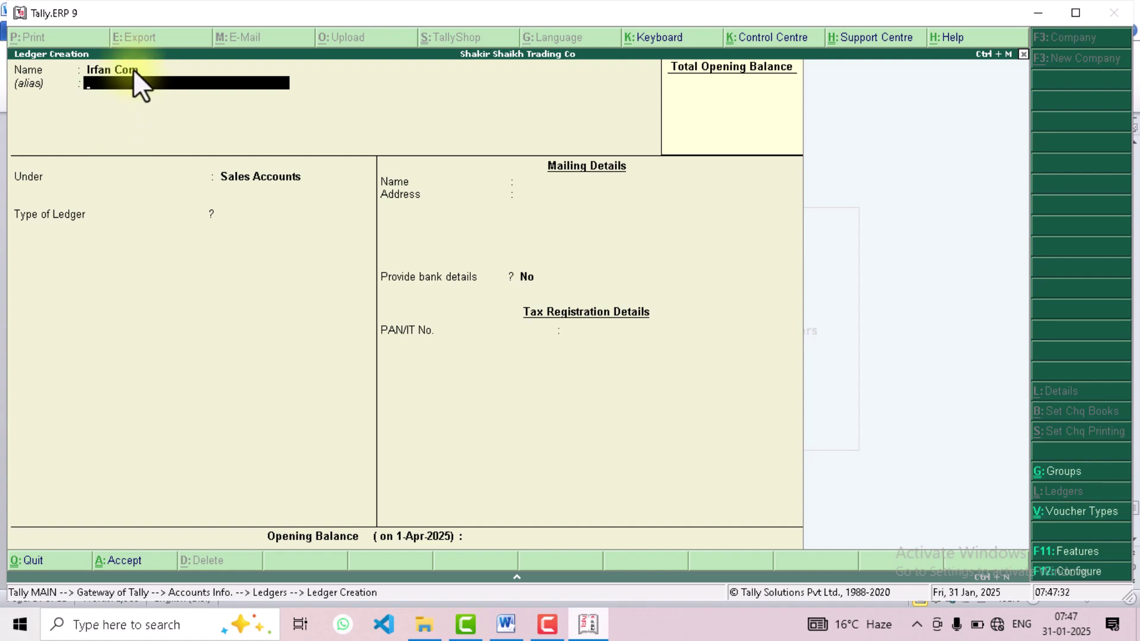
key(Return)
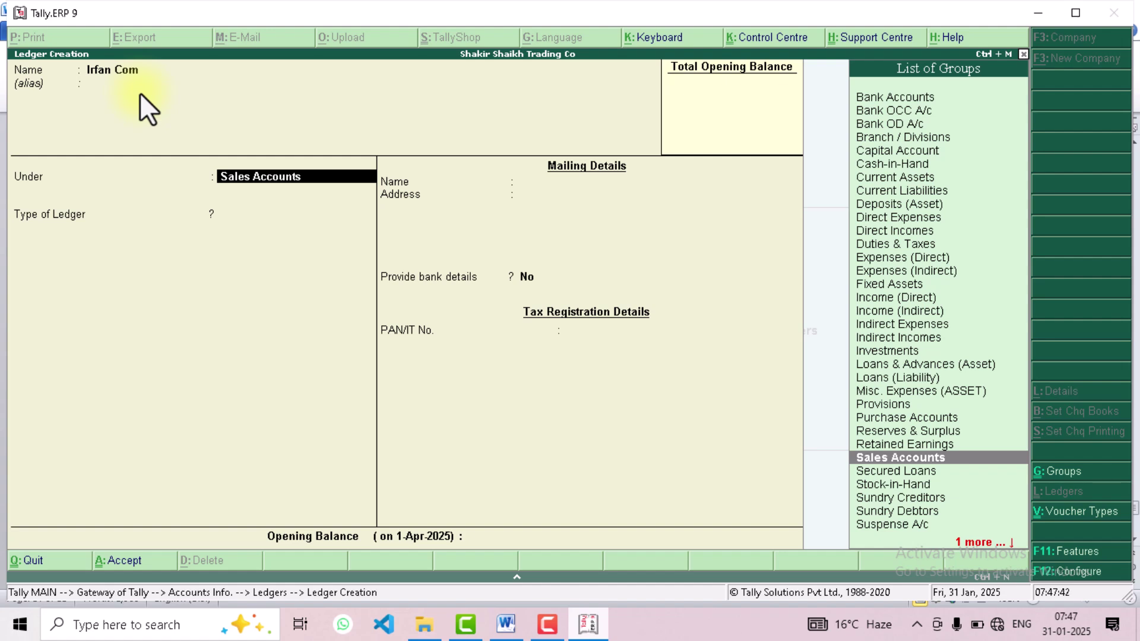
text(Su)
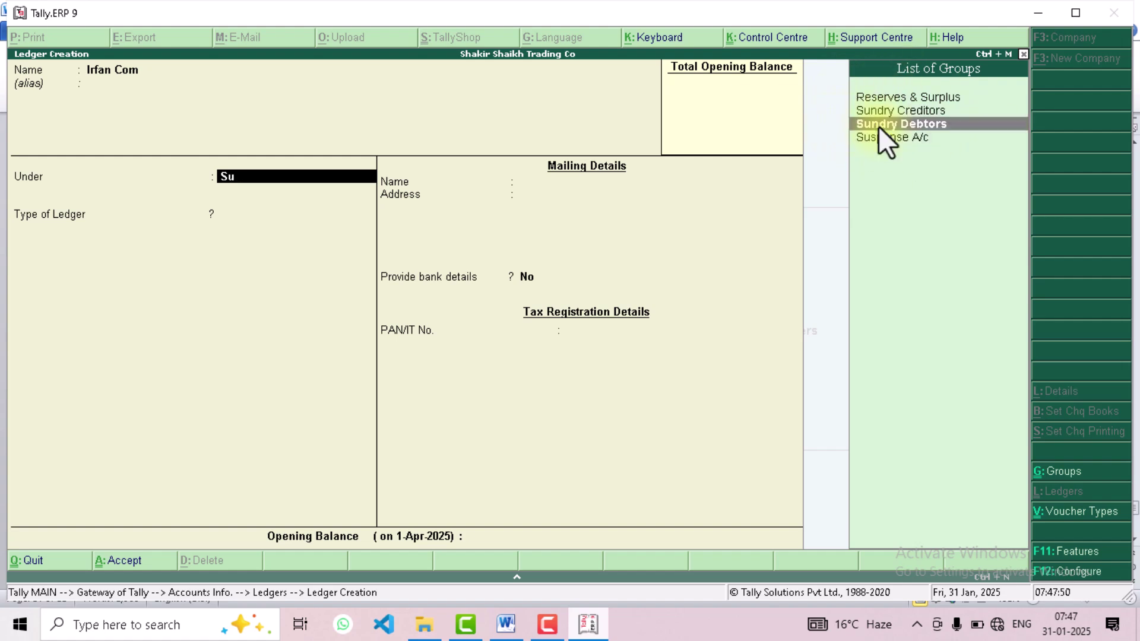
click(878, 125)
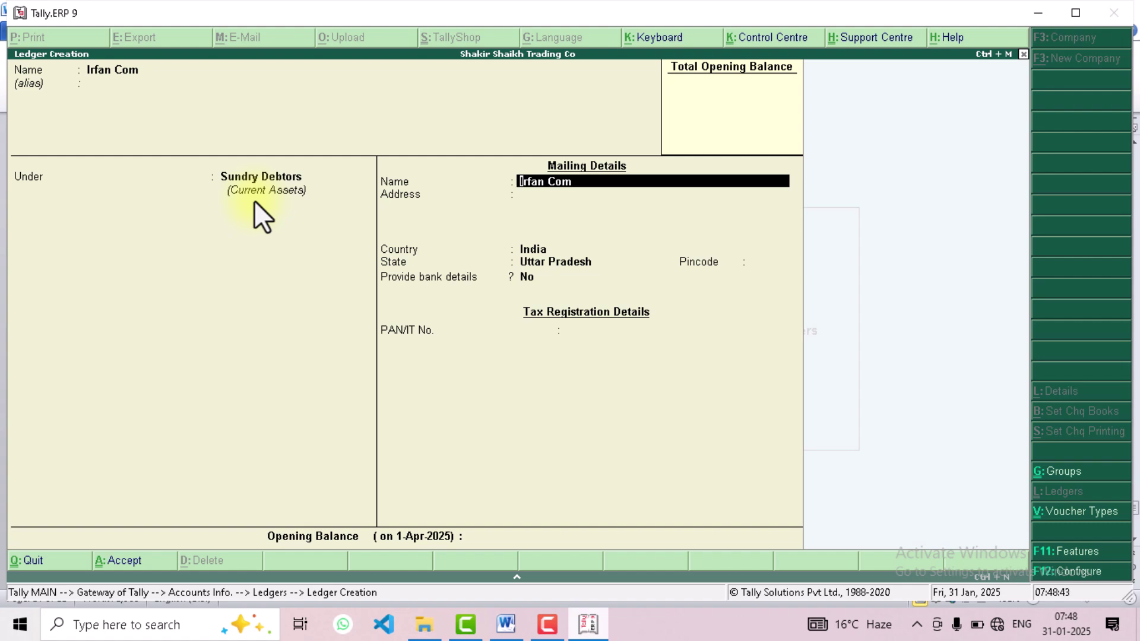
key(ctrl+a)
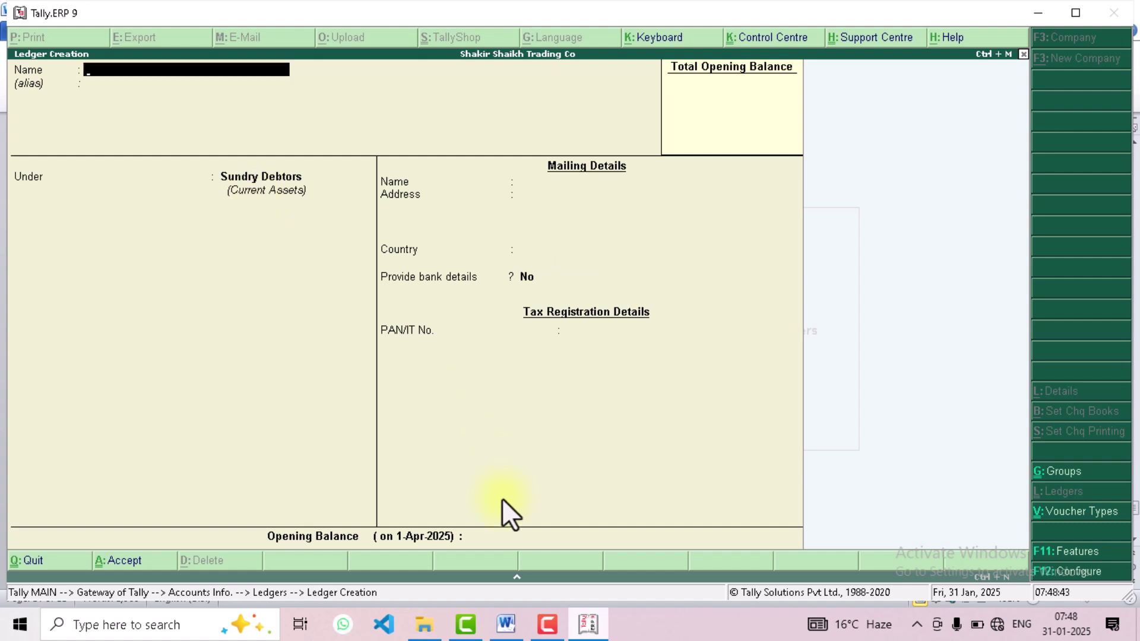
Step: Check the second buyer in the Word list and create its ledger in Tally as Adanan Com under Sundry Debtors
click(513, 634)
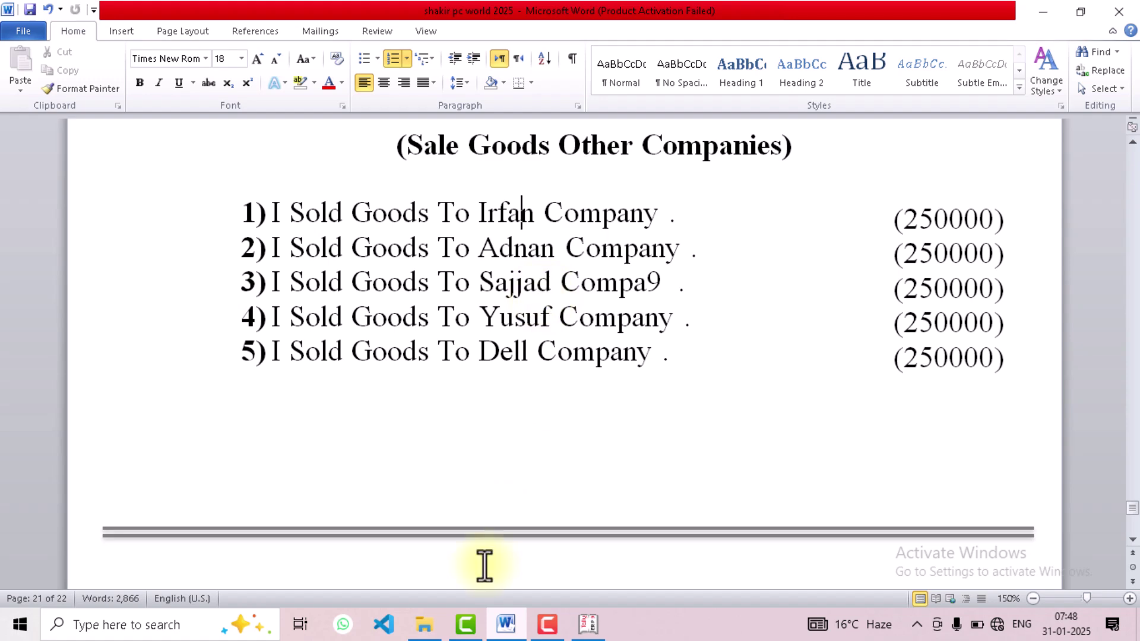
click(588, 624)
text(Adanan Com)
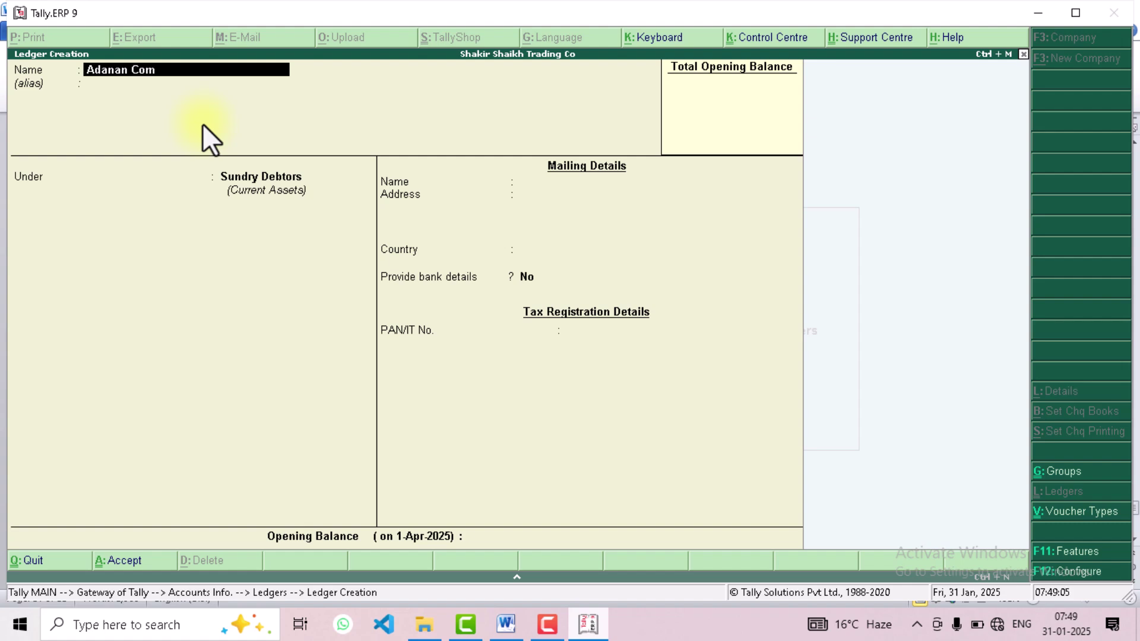
key(Return)
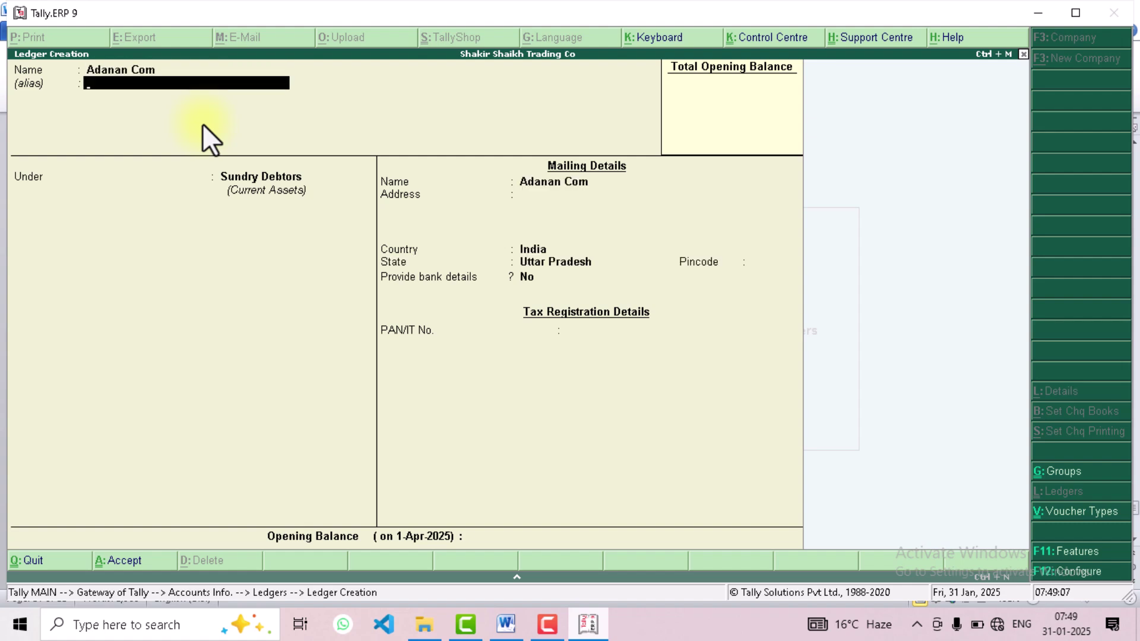
key(Return)
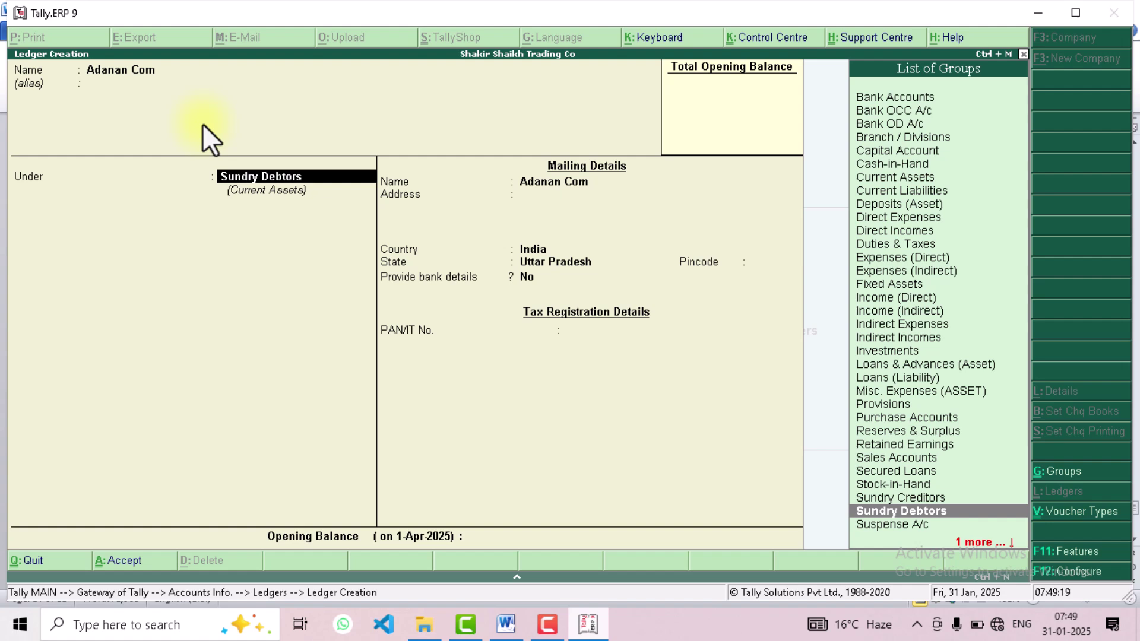
key(ctrl+a)
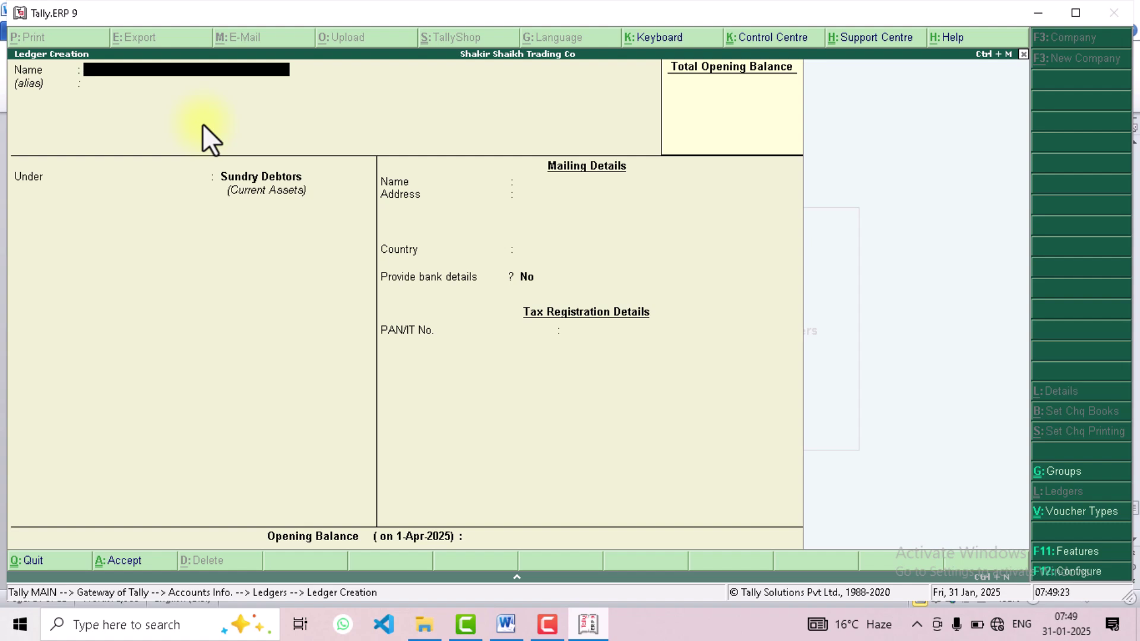
Step: Create a ledger named Sajad Com under Sundry Debtors
text(Sajad Com)
key(Return)
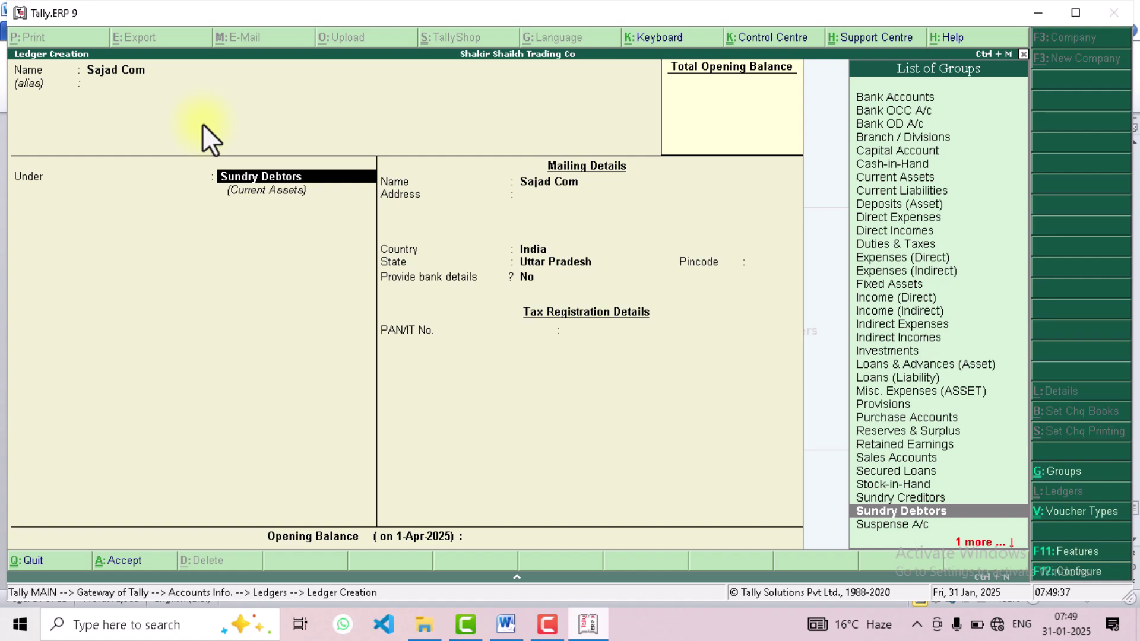
key(ctrl+a)
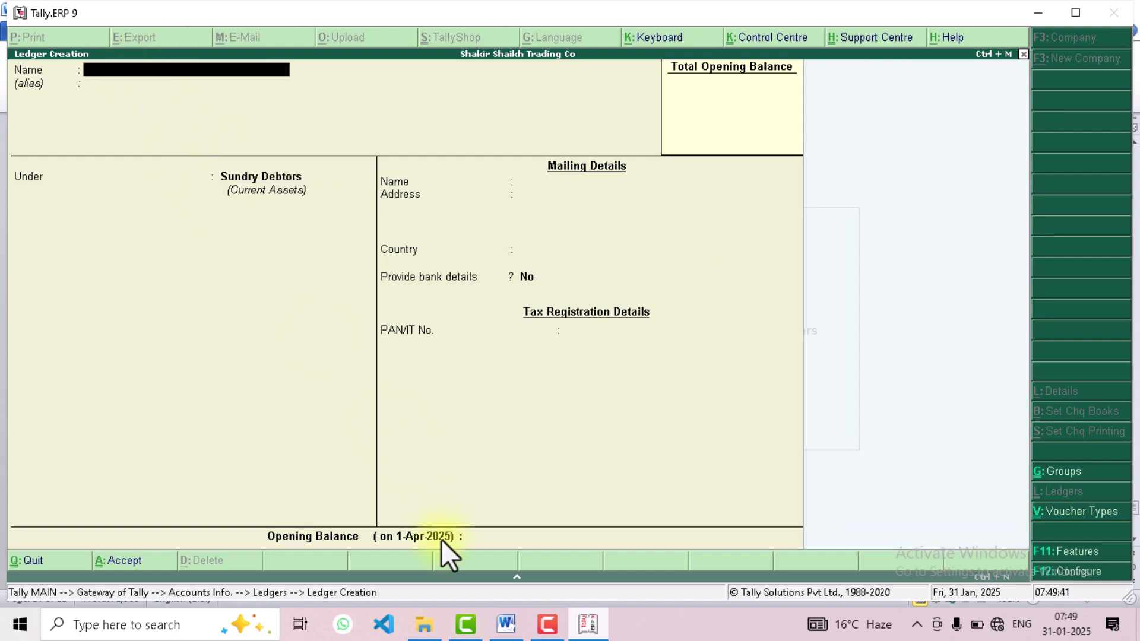
Step: Check the fourth buyer in the Word list and create its ledger in Tally as Yusuf Com under Sundry Debtors
click(521, 631)
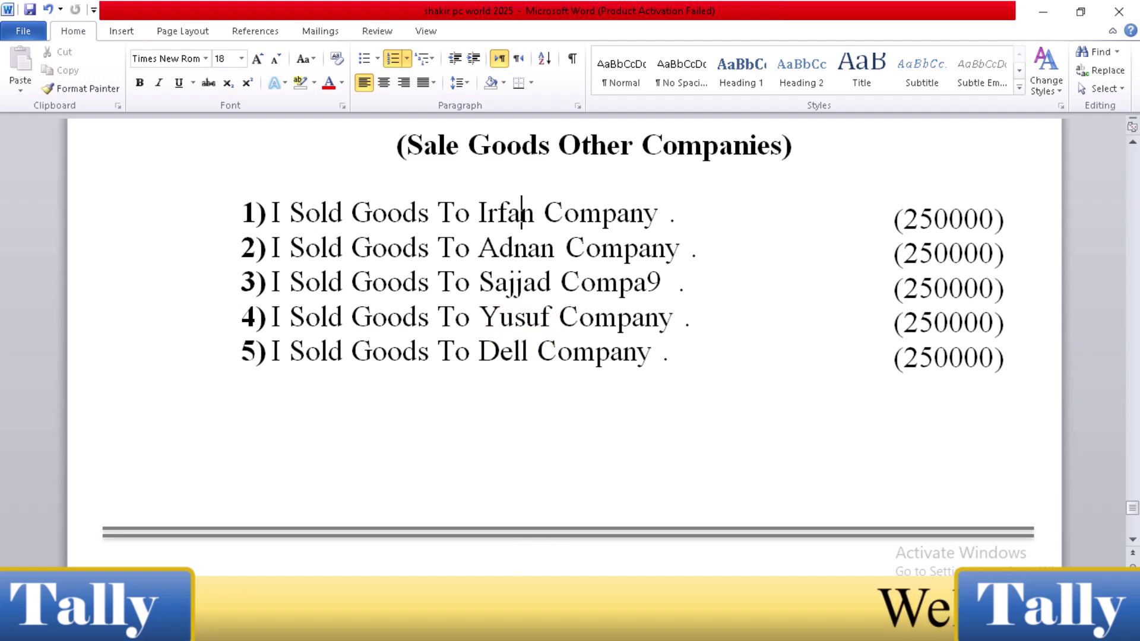
key(alt+Tab)
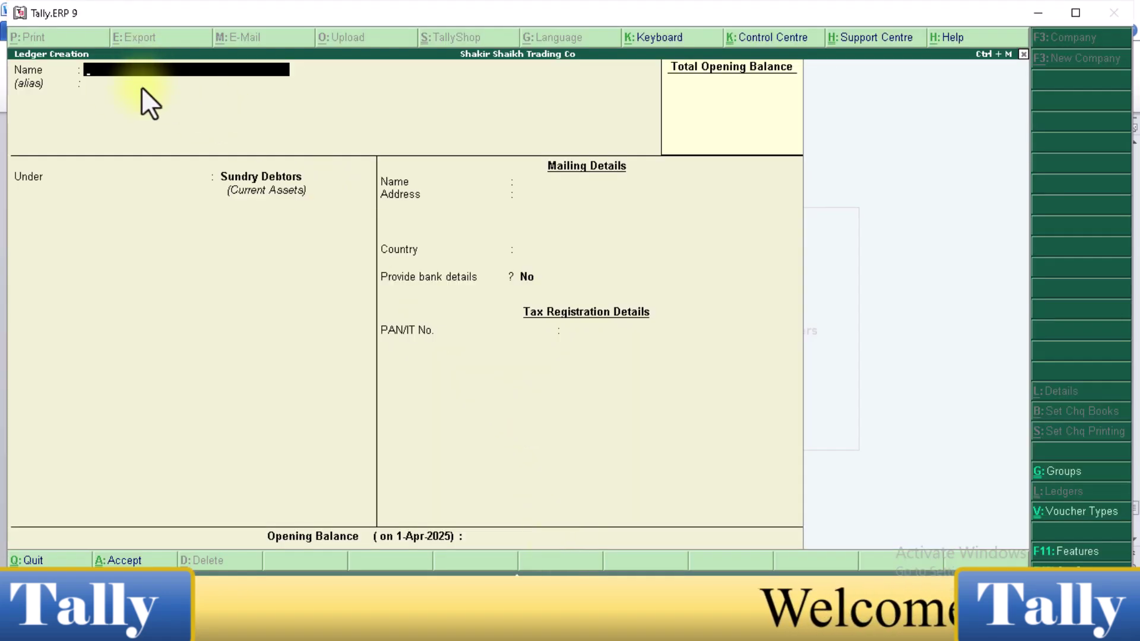
text(Yu)
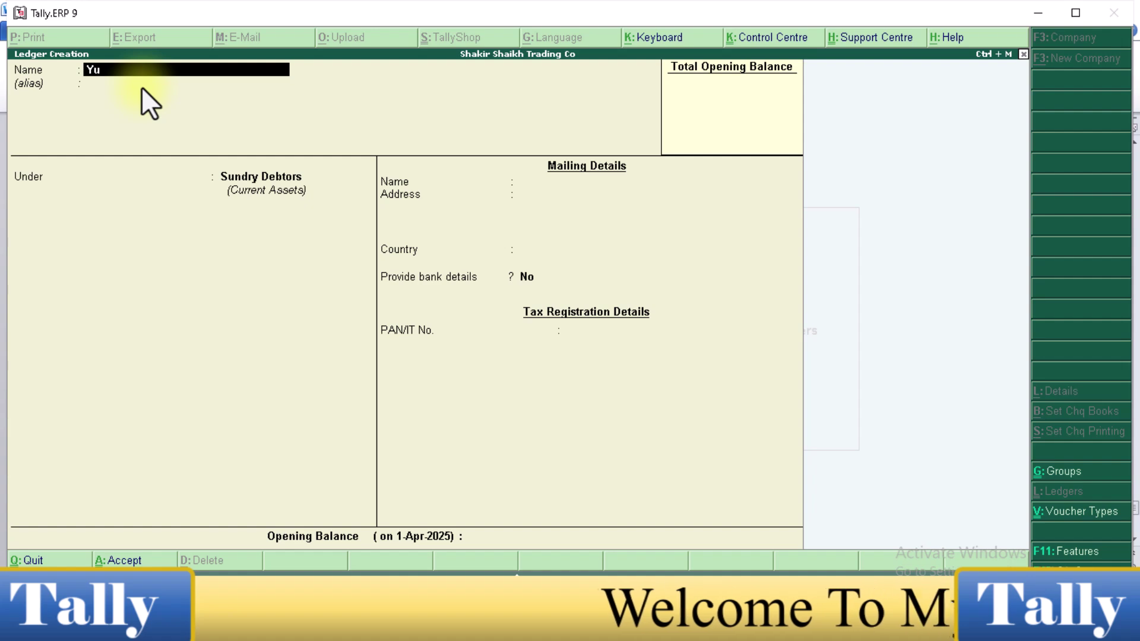
text(suf Com)
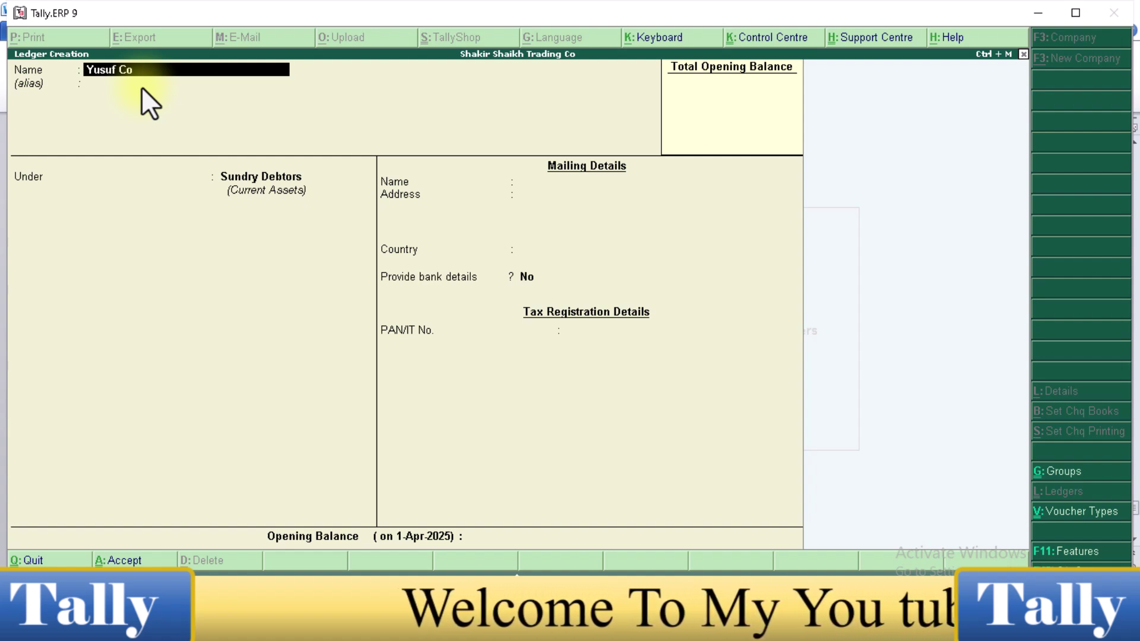
key(Return)
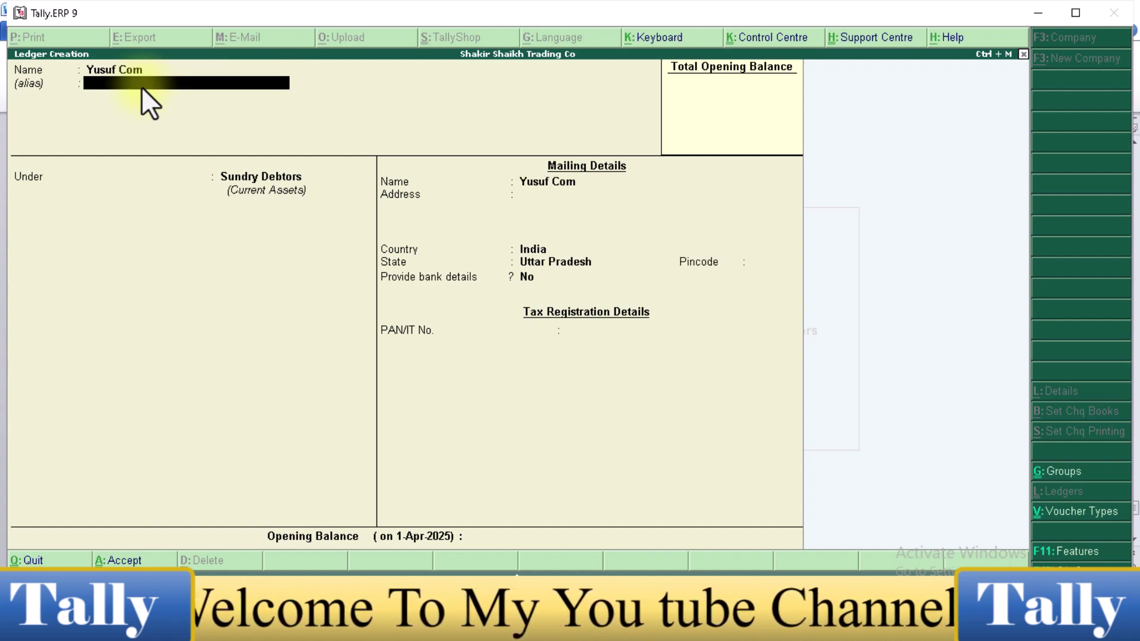
key(Return)
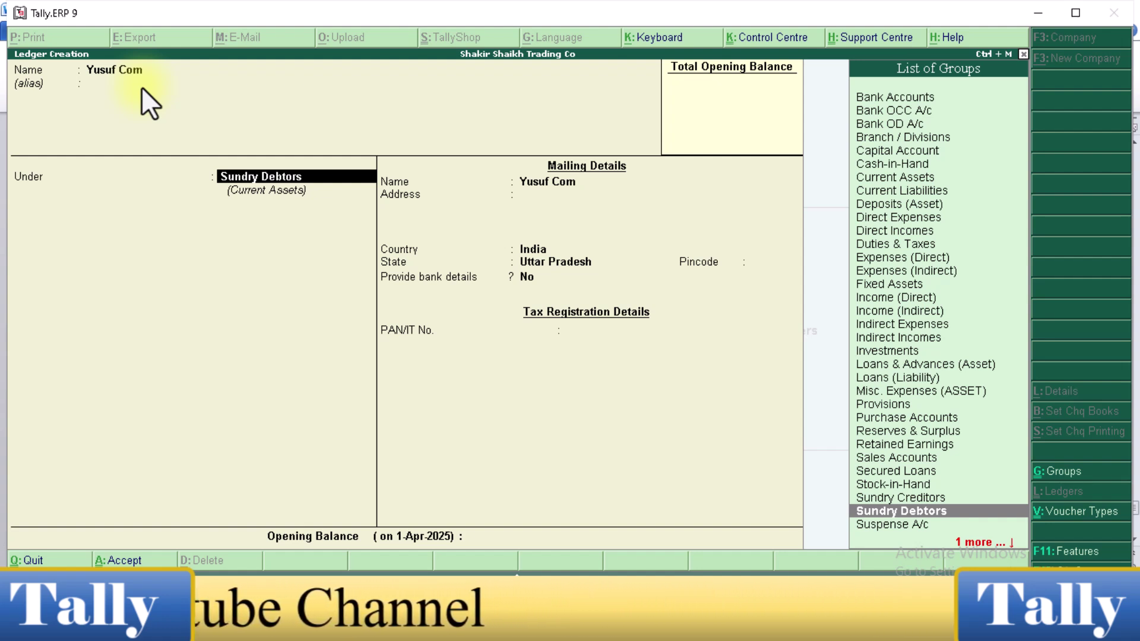
key(ctrl+a)
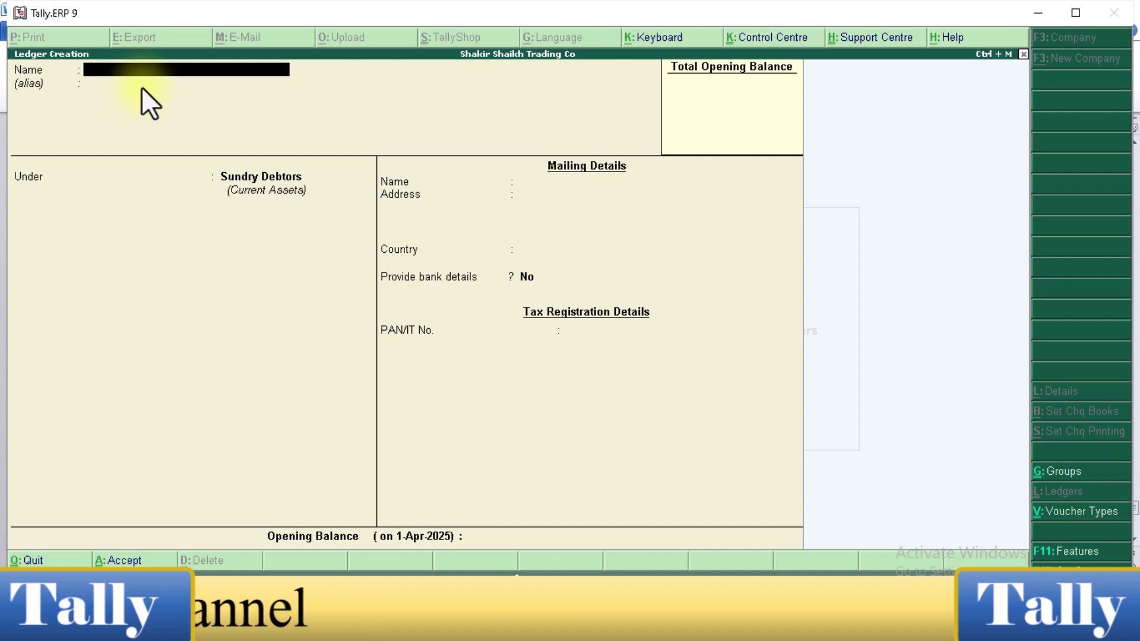
Step: Create a ledger named Dell Co under Sundry Debtors and leave ledger creation
text(De3)
key(BackSpace)
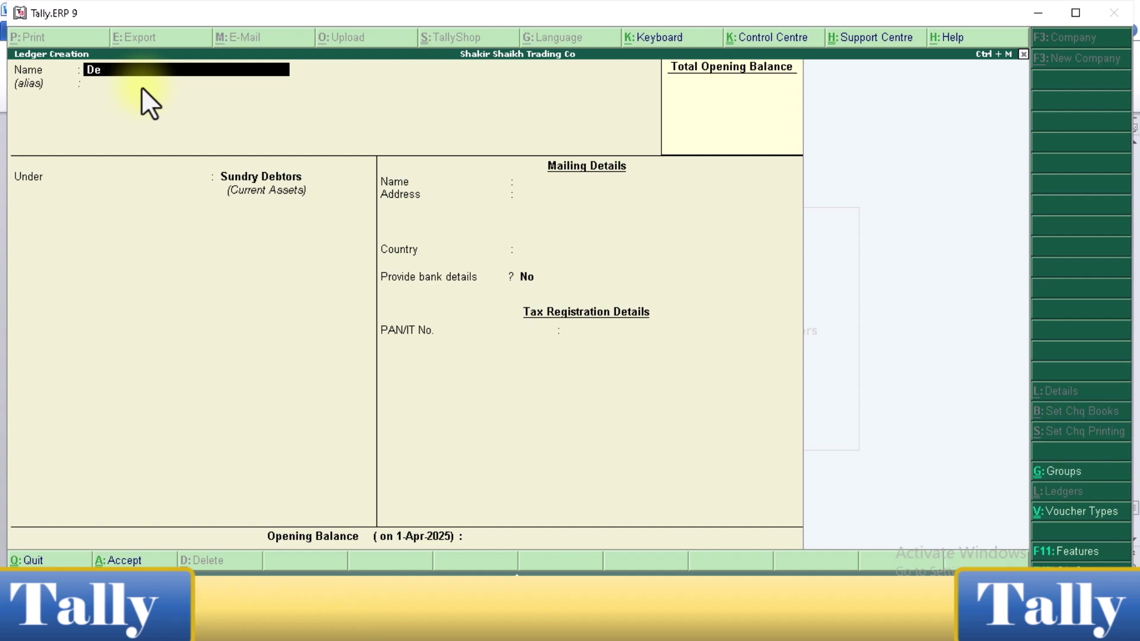
text(ll Co)
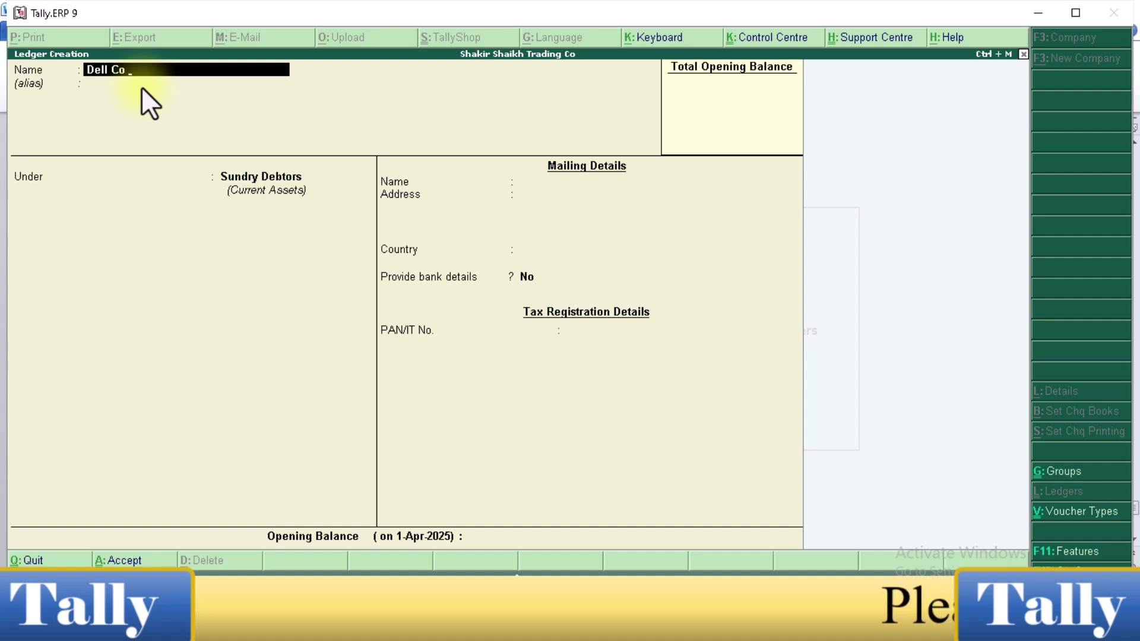
key(BackSpace)
key(BackSpace)
key(BackSpace)
key(BackSpace)
key(BackSpace)
key(BackSpace)
key(BackSpace)
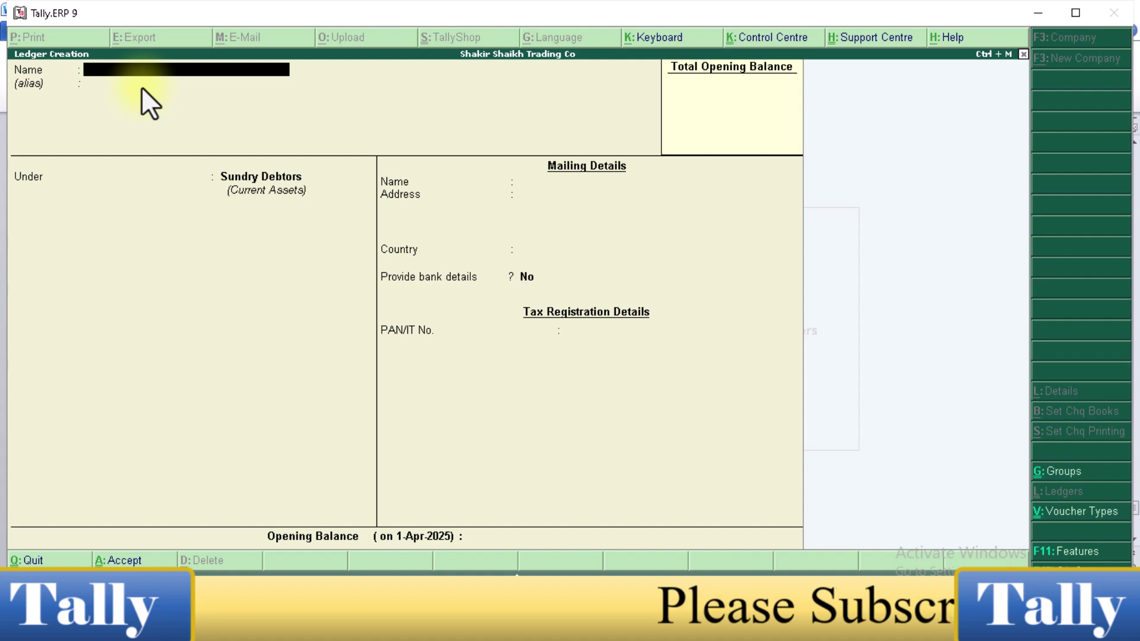
key(Escape)
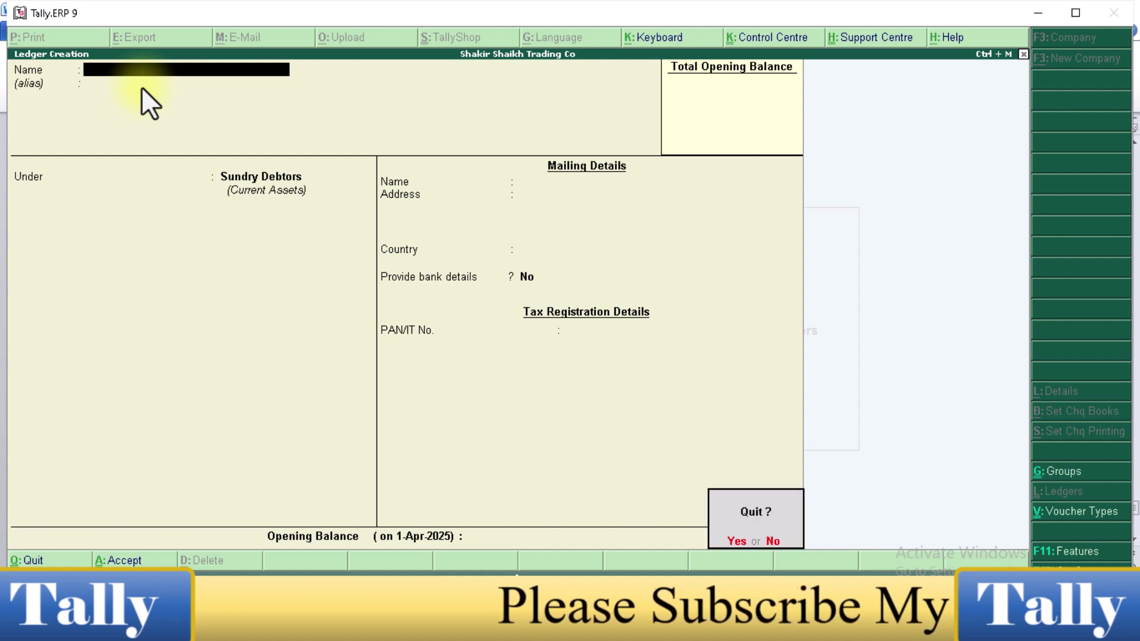
key(Return)
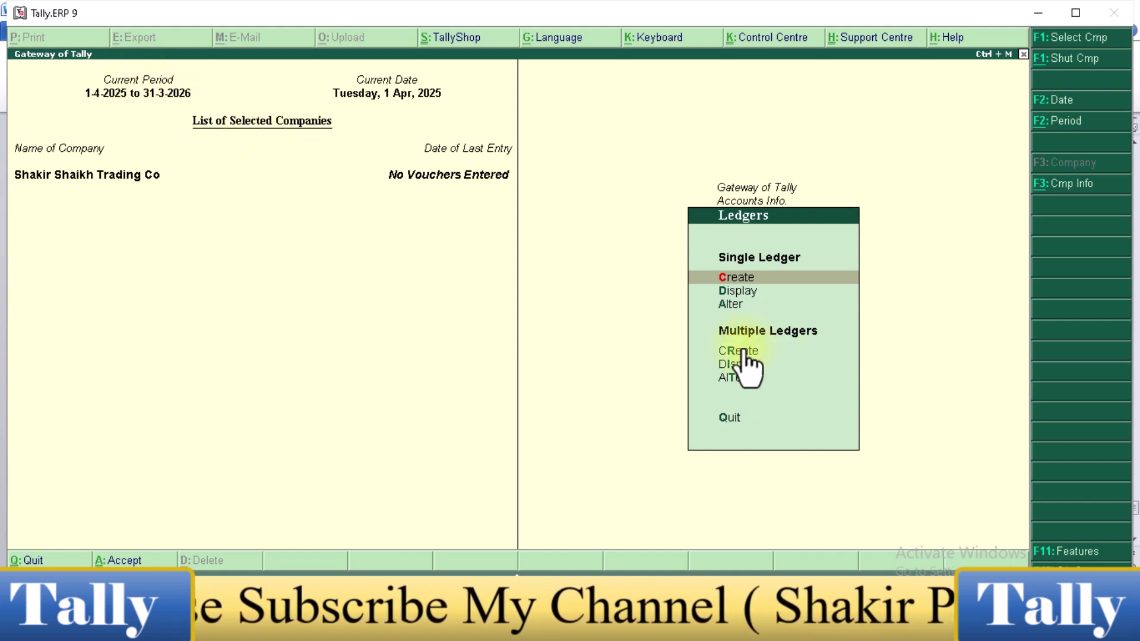
Step: Display the list of single ledgers and check the Sale, Irfan Com and Dell Co entries
click(742, 290)
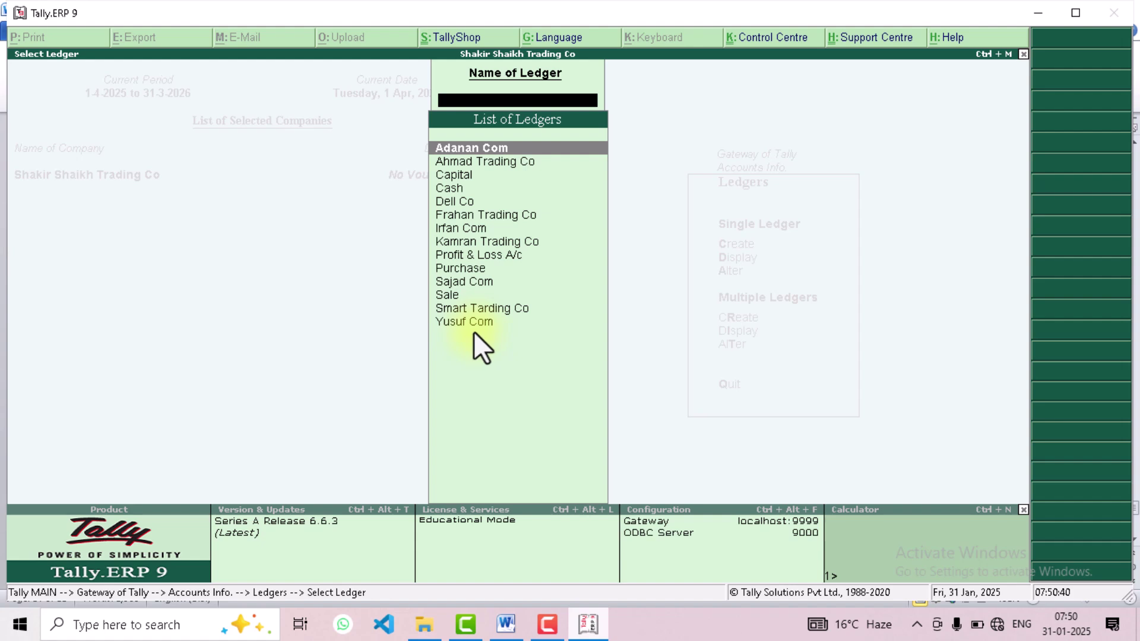
click(443, 296)
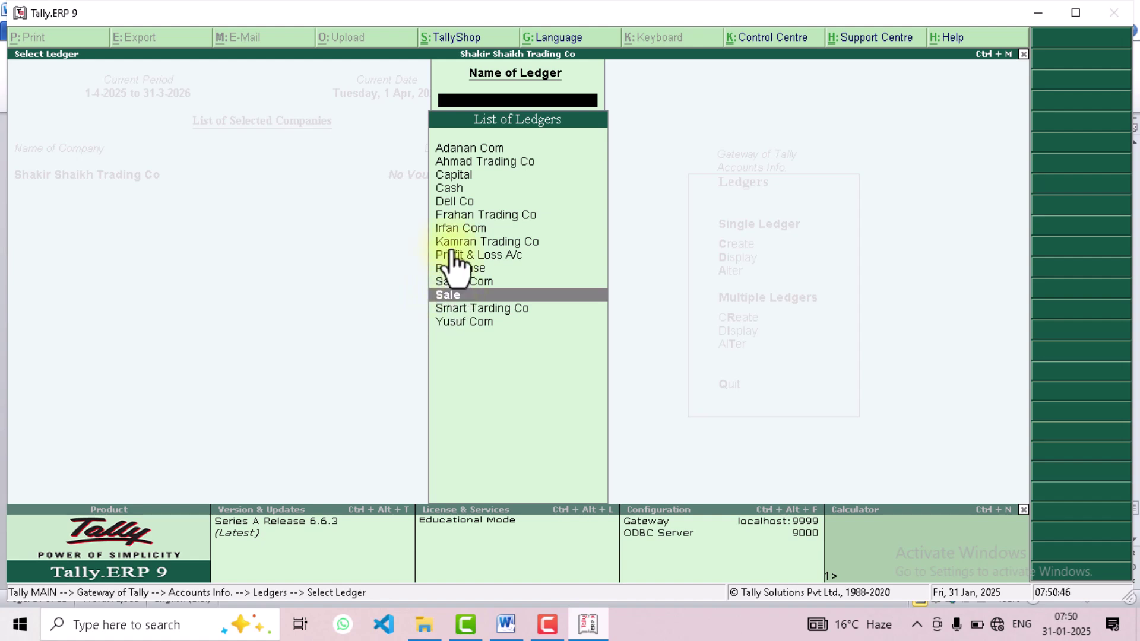
click(451, 228)
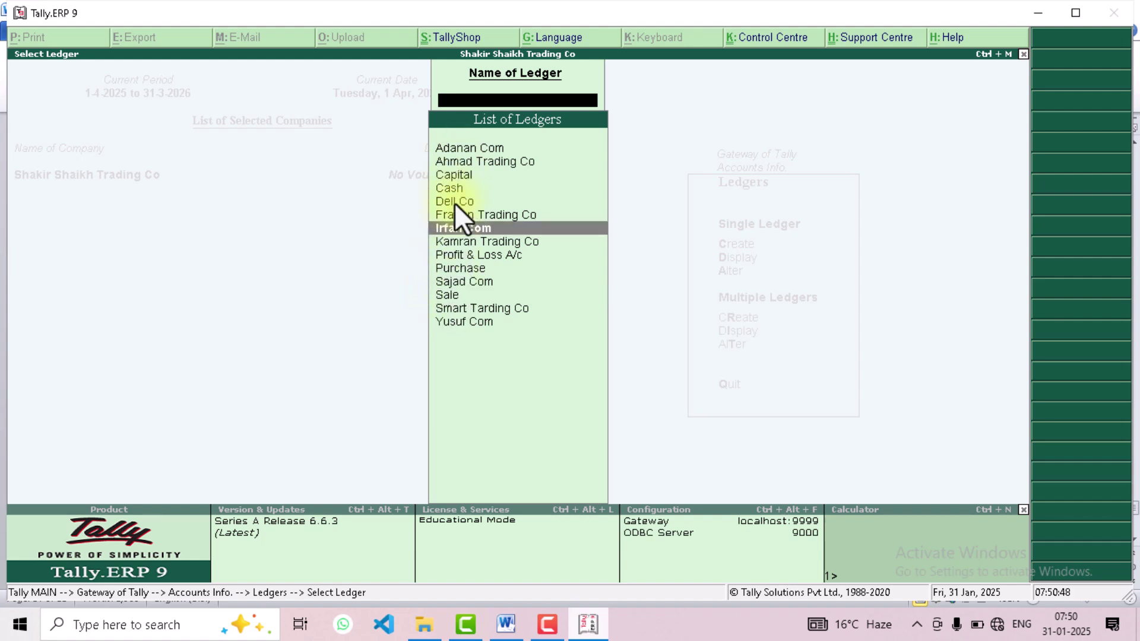
click(454, 202)
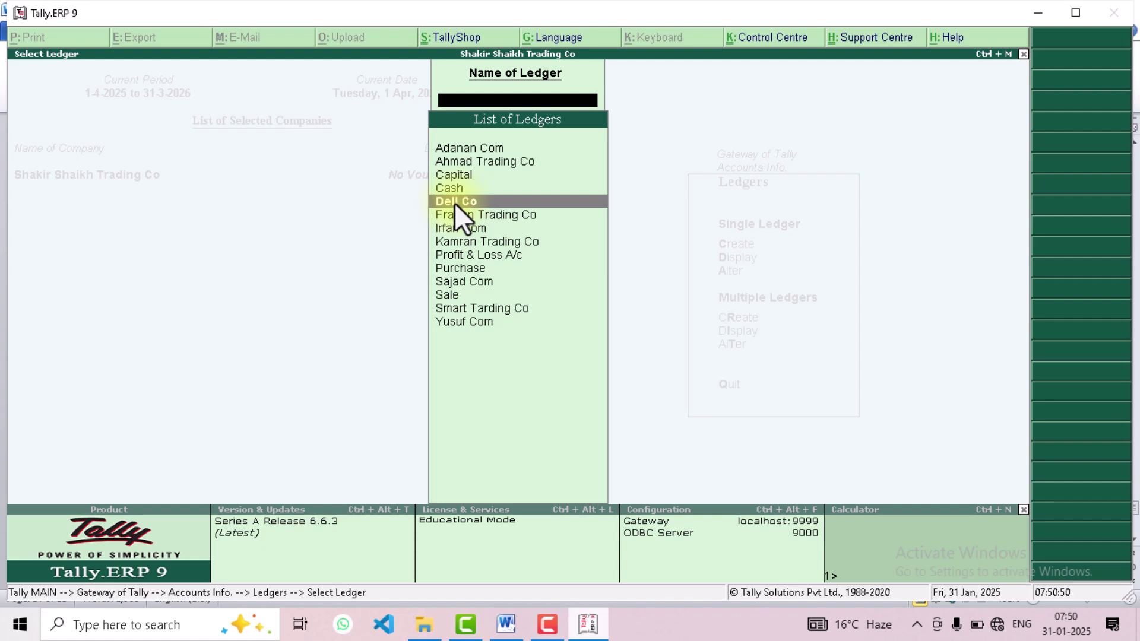
key(Escape)
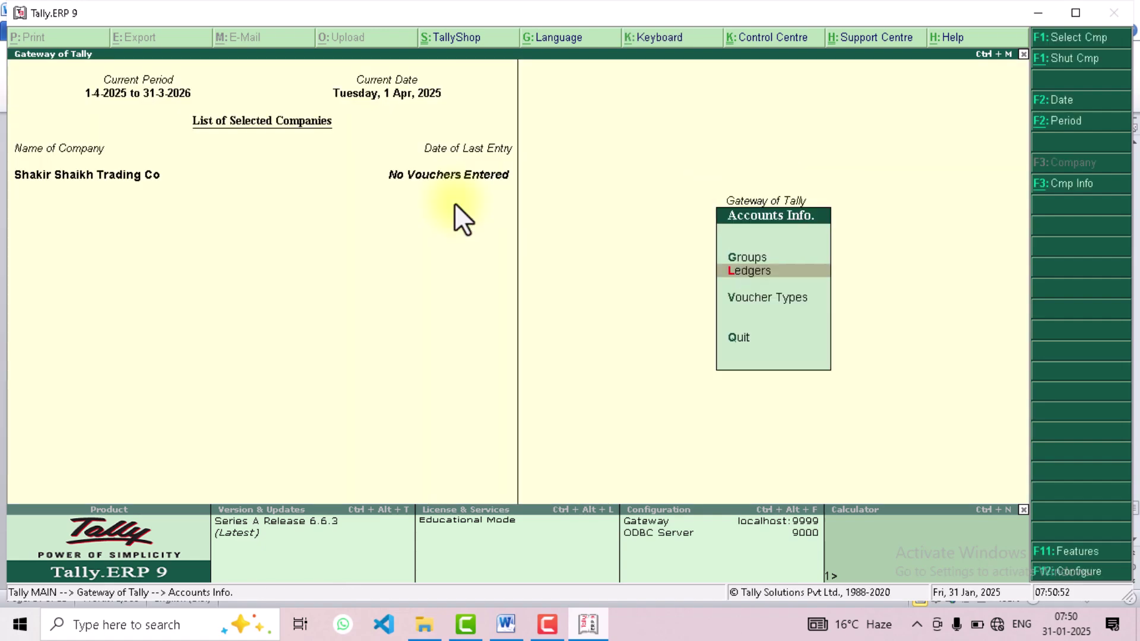
Step: Back out to the Gateway of Tally, quit Tally.ERP 9 and minimize the Word document to show the desktop
key(Escape)
key(Escape)
key(Escape)
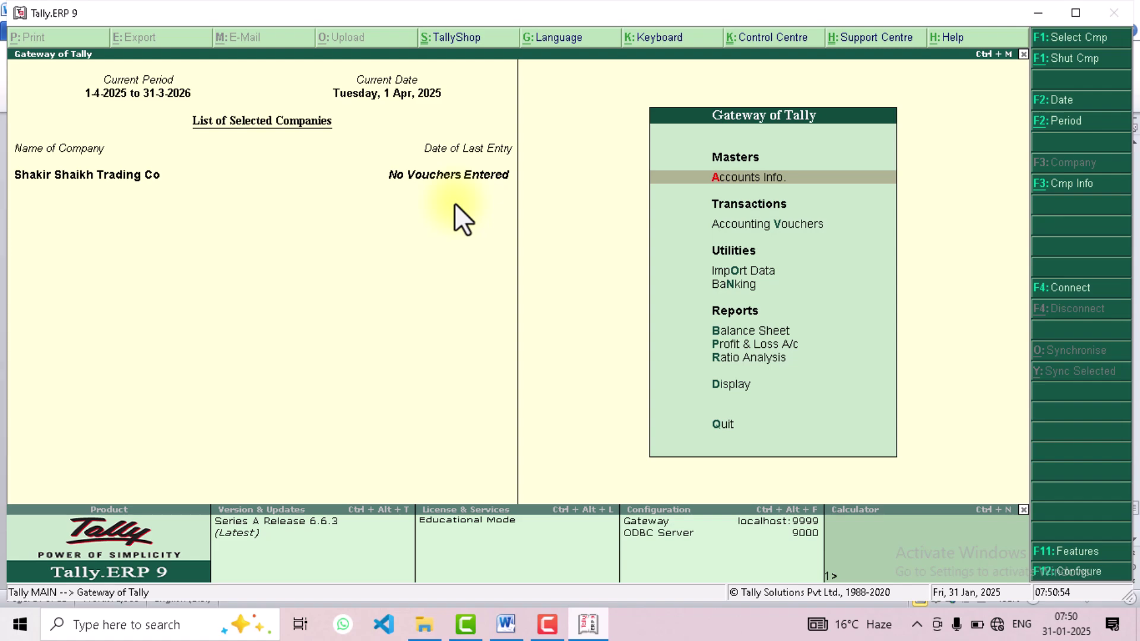
key(Escape)
key(Escape)
key(Escape)
key(Return)
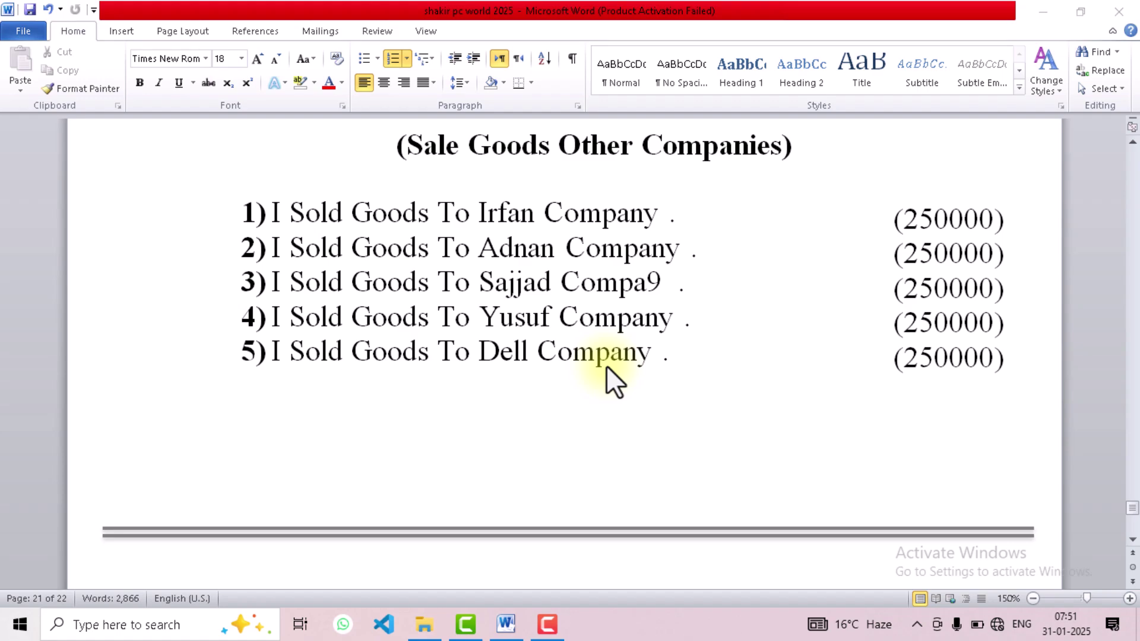
click(1049, 10)
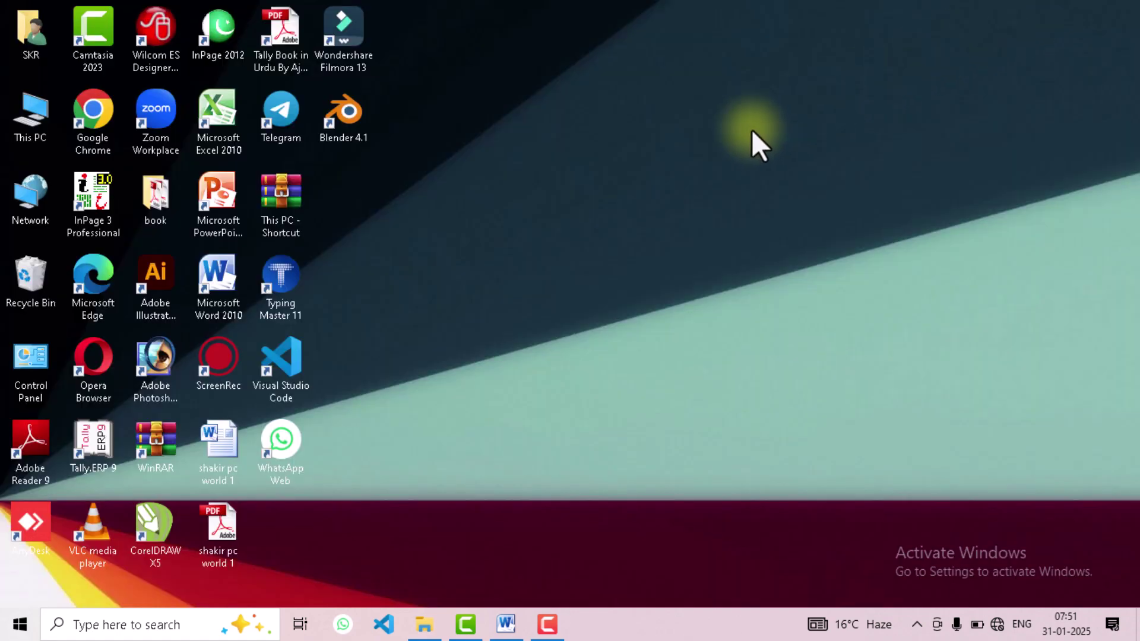